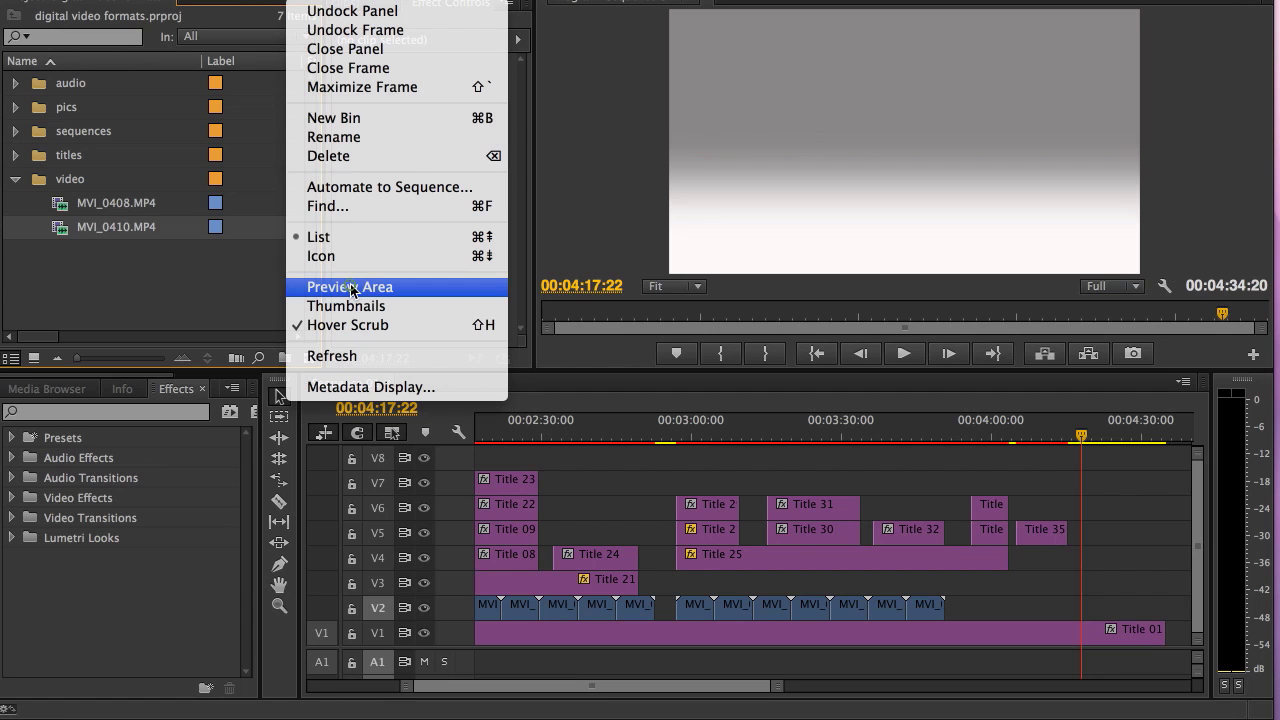
- Show the project's preview area and select the MVI_0408.MP4 clip to view its properties
left_click(350, 287)
left_click(61, 289)
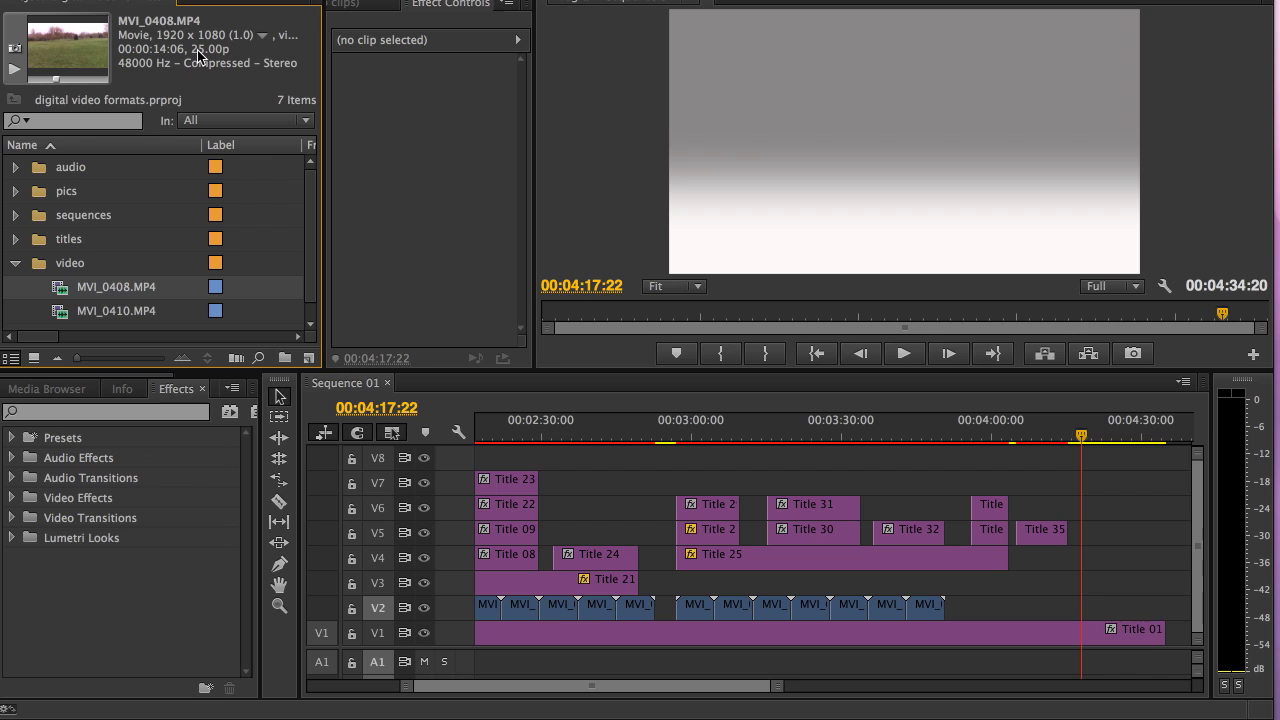
- Start a new sequence and choose the DSLR 1080p25 preset from the Digital SLR 1080p group
left_click(203, 0)
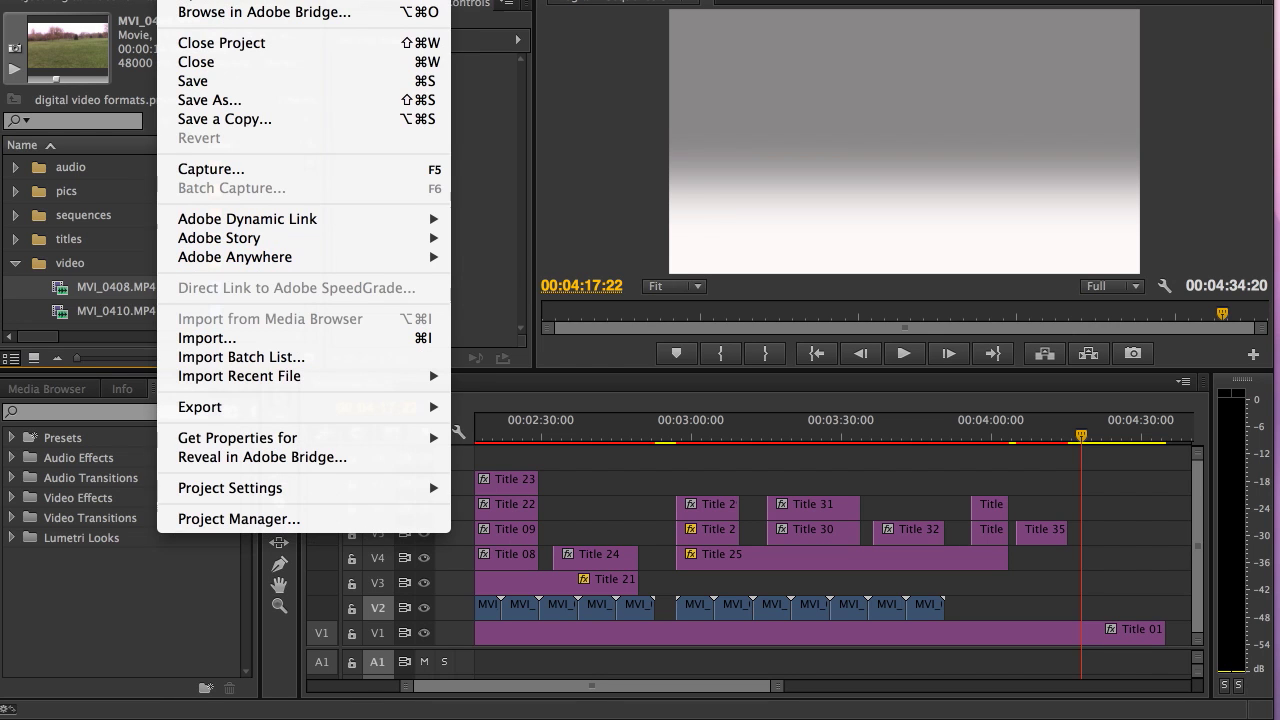
mouse_move(300, 0)
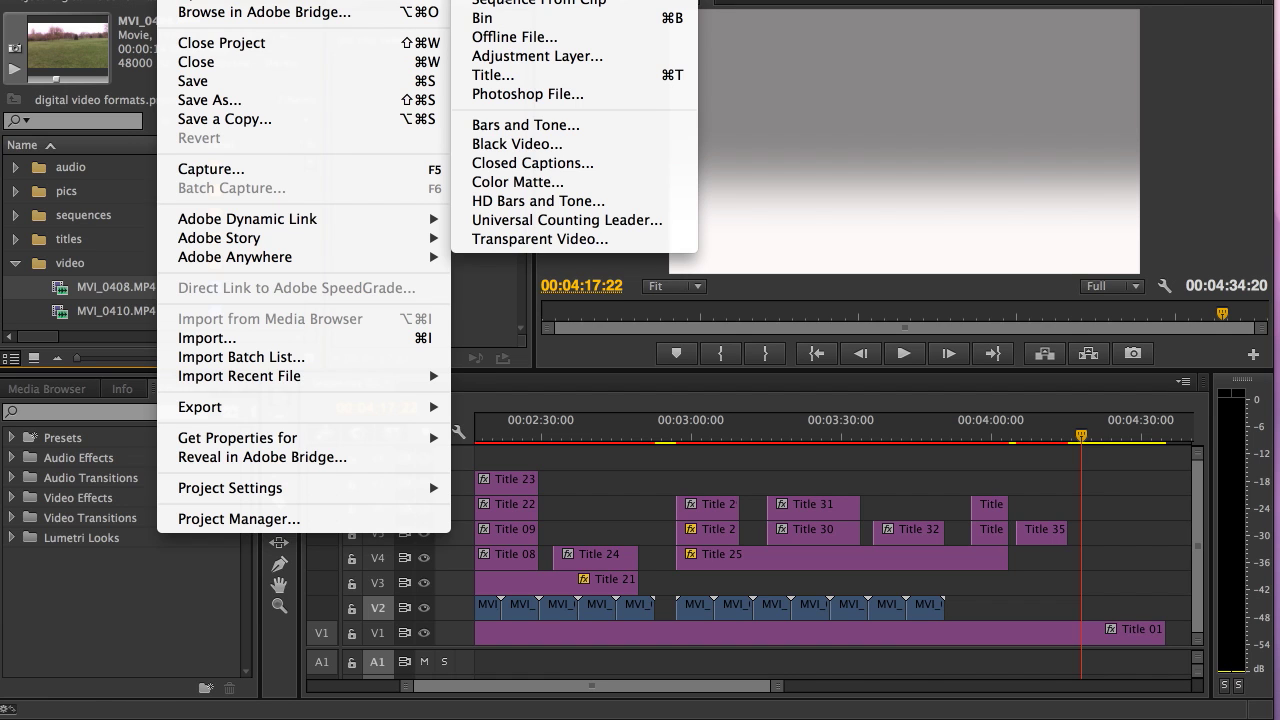
key("super+n")
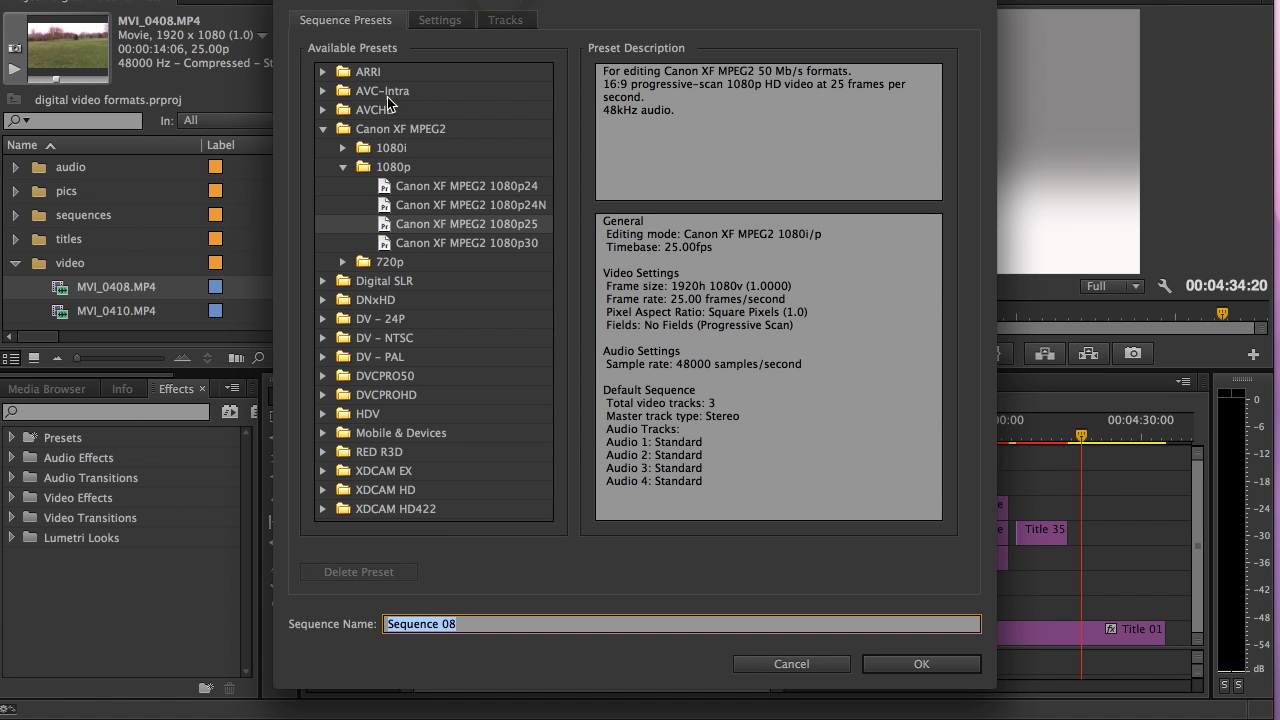
left_click(322, 129)
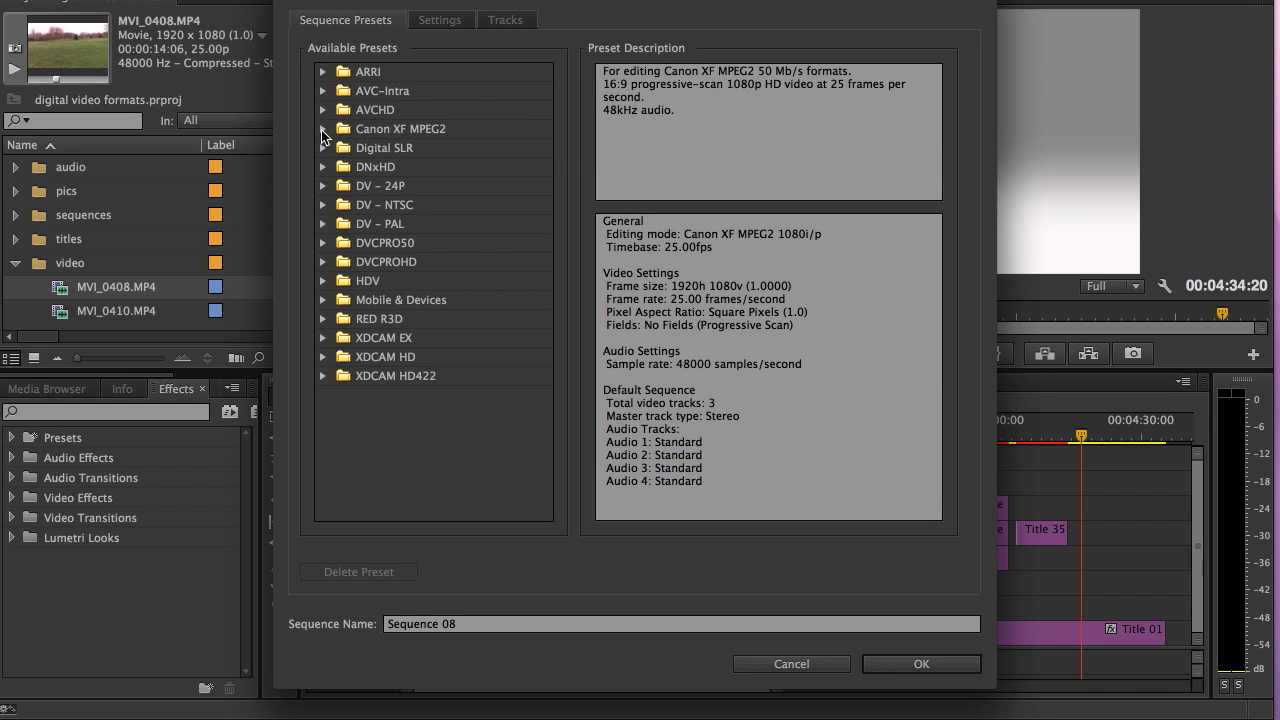
left_click(322, 148)
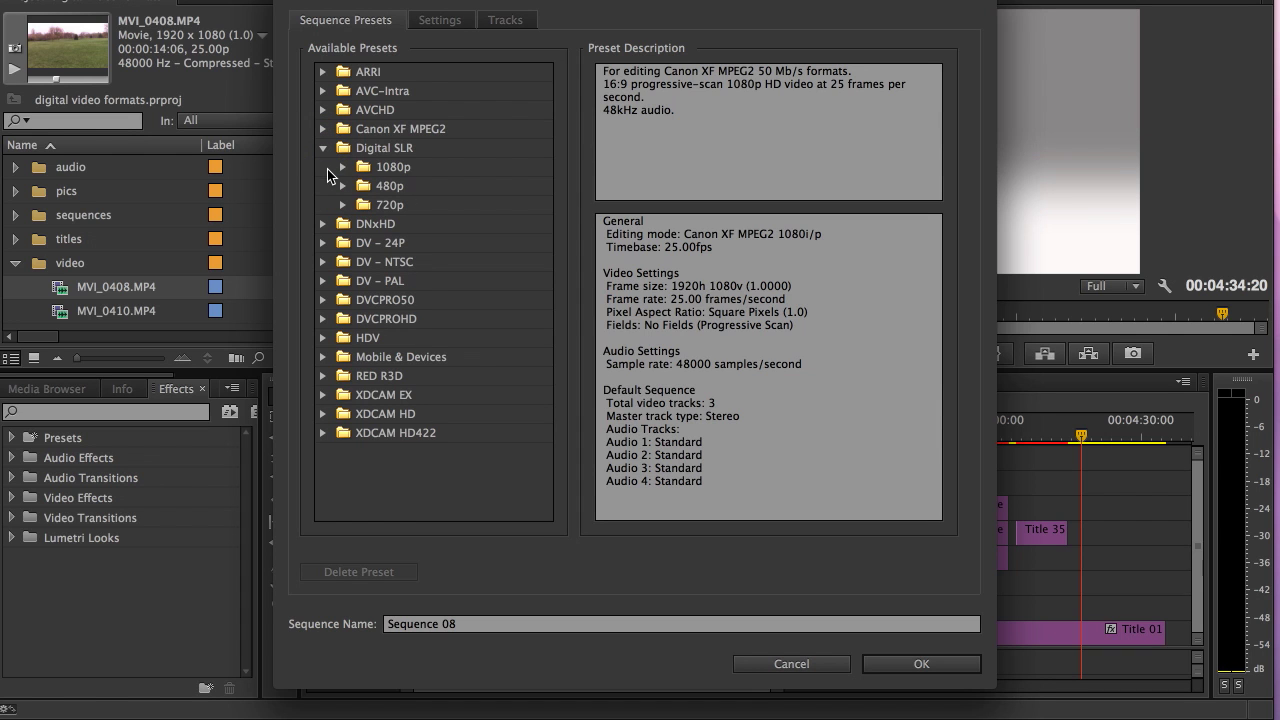
left_click(342, 167)
left_click(412, 205)
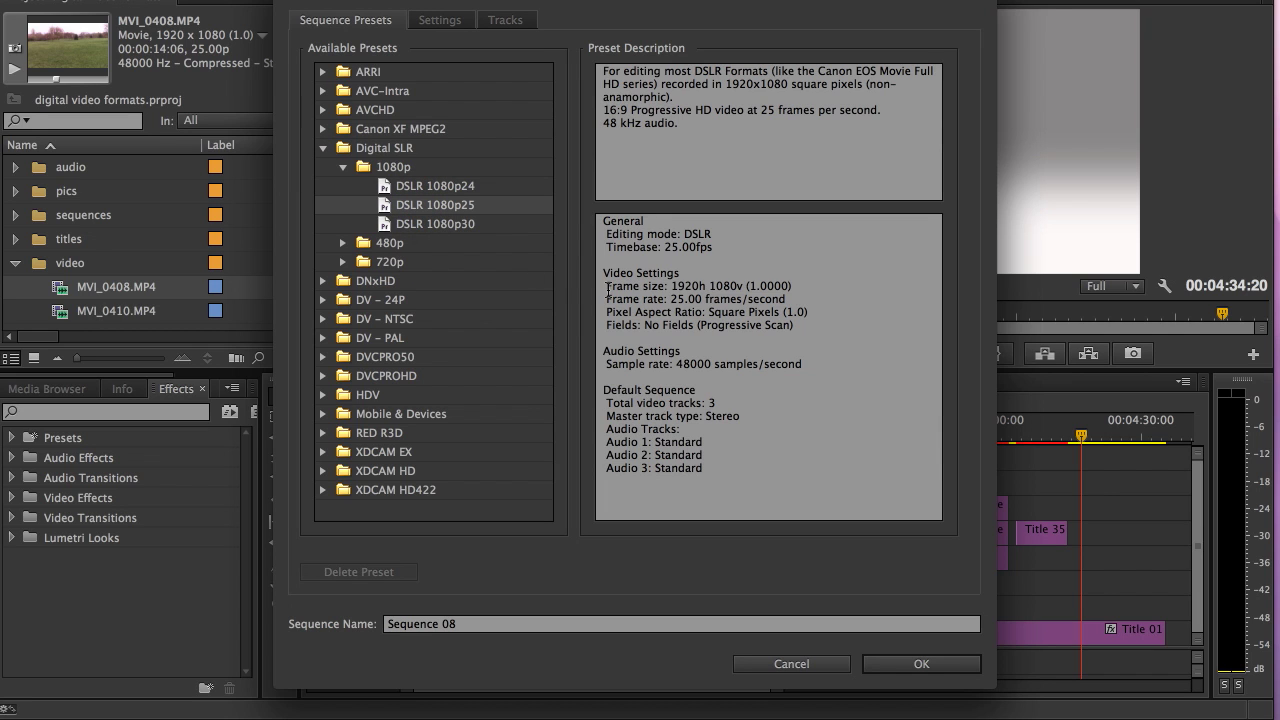
- Examine the preset's frame size, frame rate and field type, and look through the Digital SLR 720p presets
left_click_drag(608, 289, 745, 287)
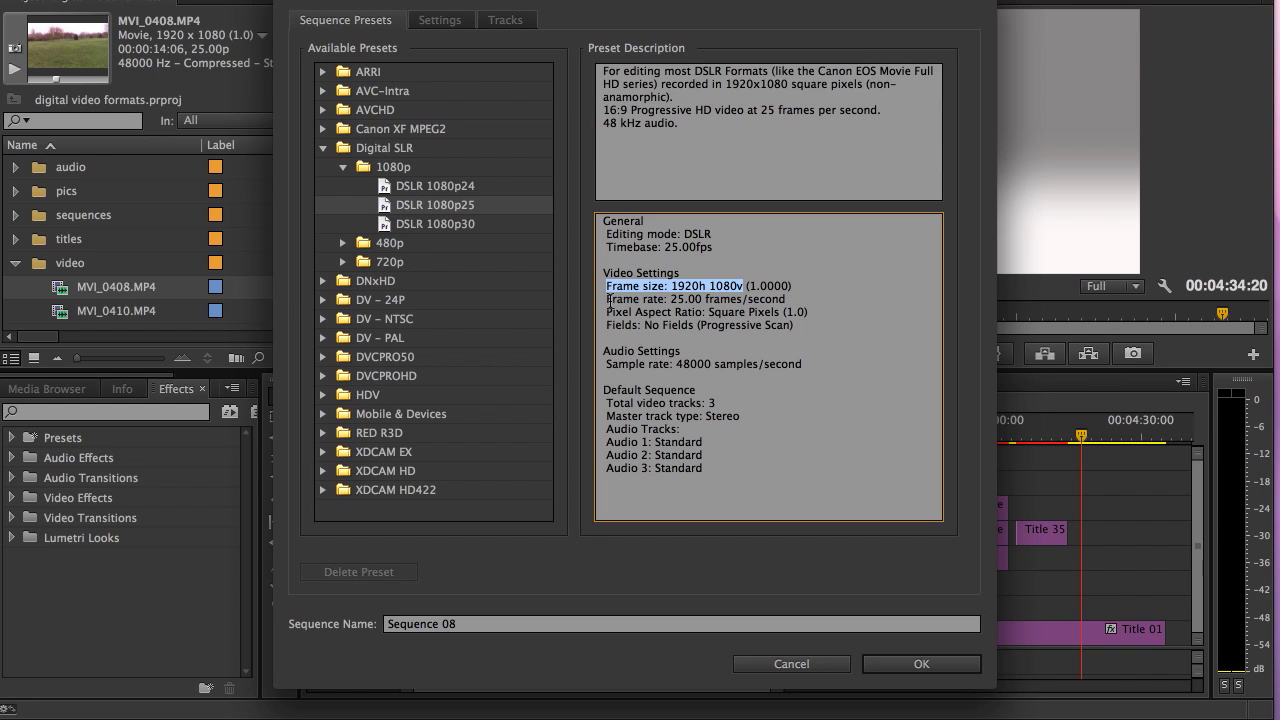
left_click_drag(607, 299, 787, 299)
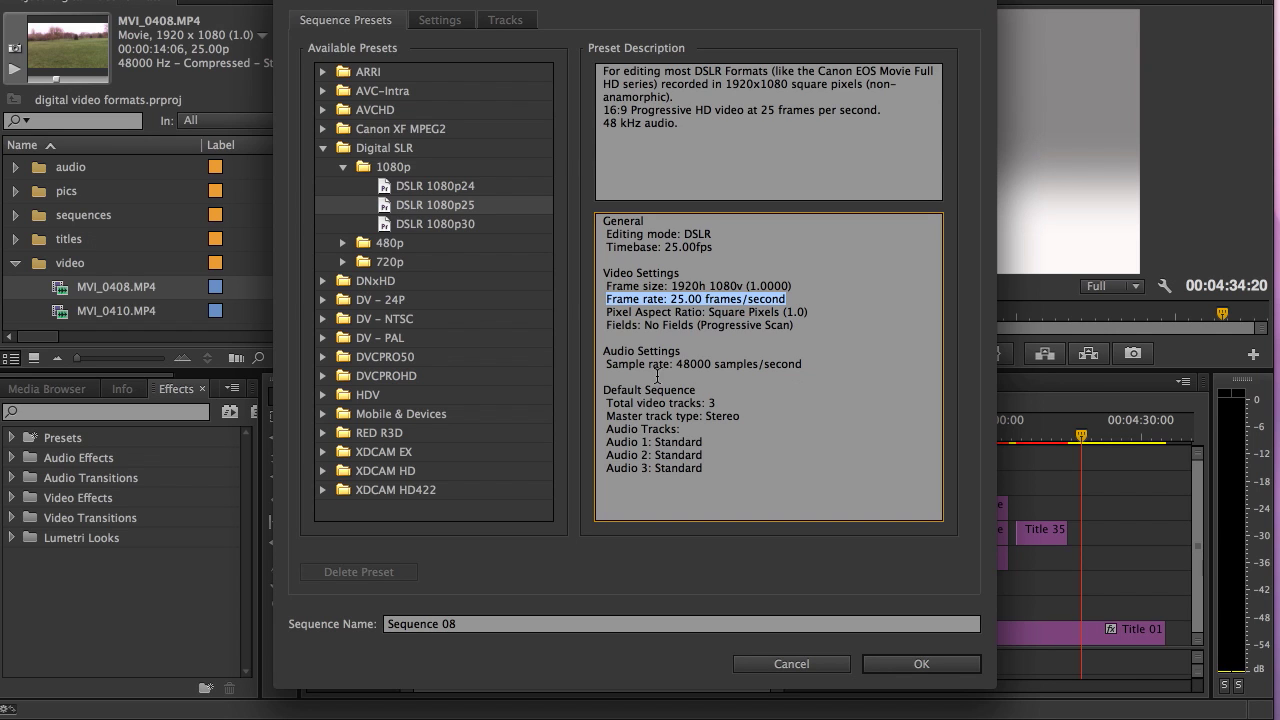
left_click_drag(697, 325, 798, 325)
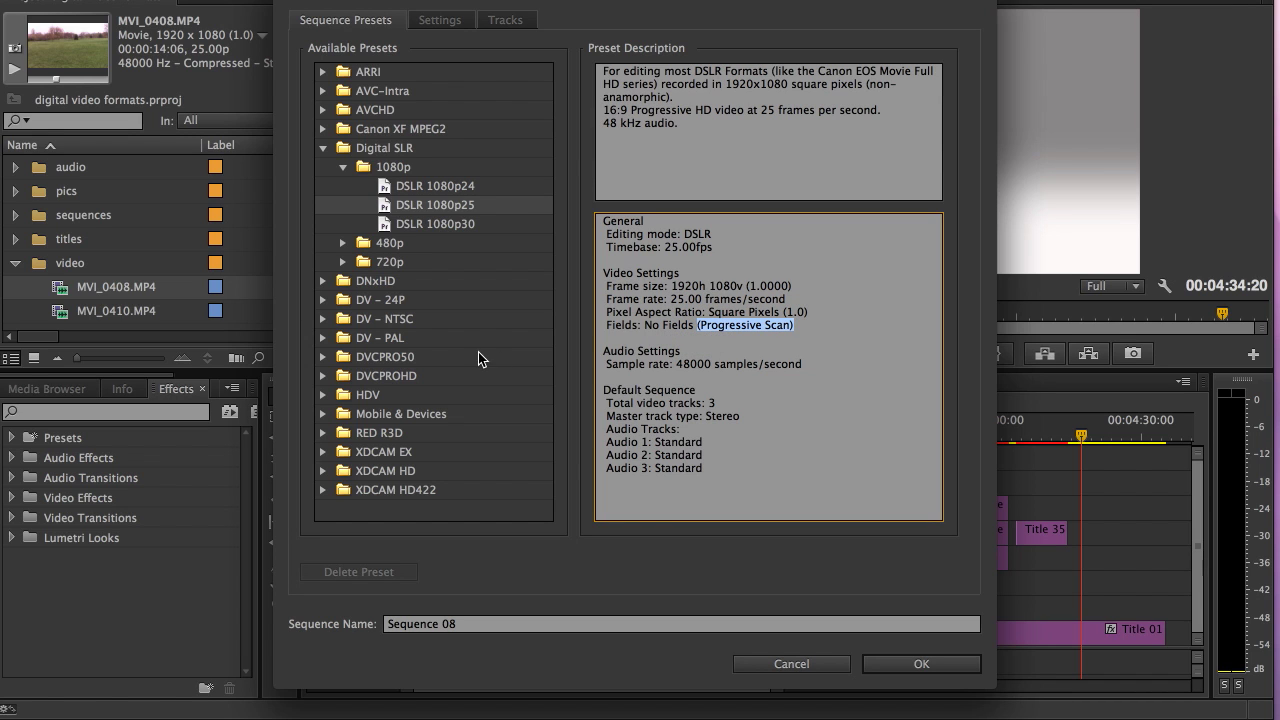
left_click(343, 262)
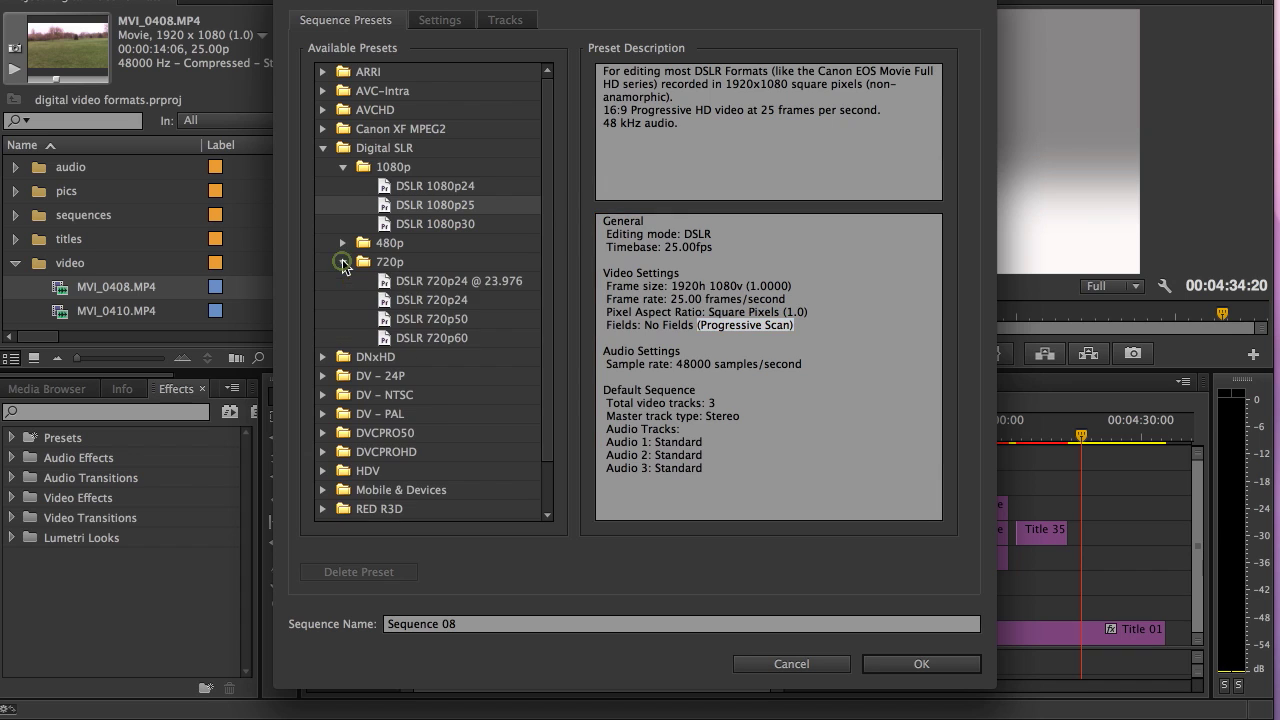
left_click(388, 265)
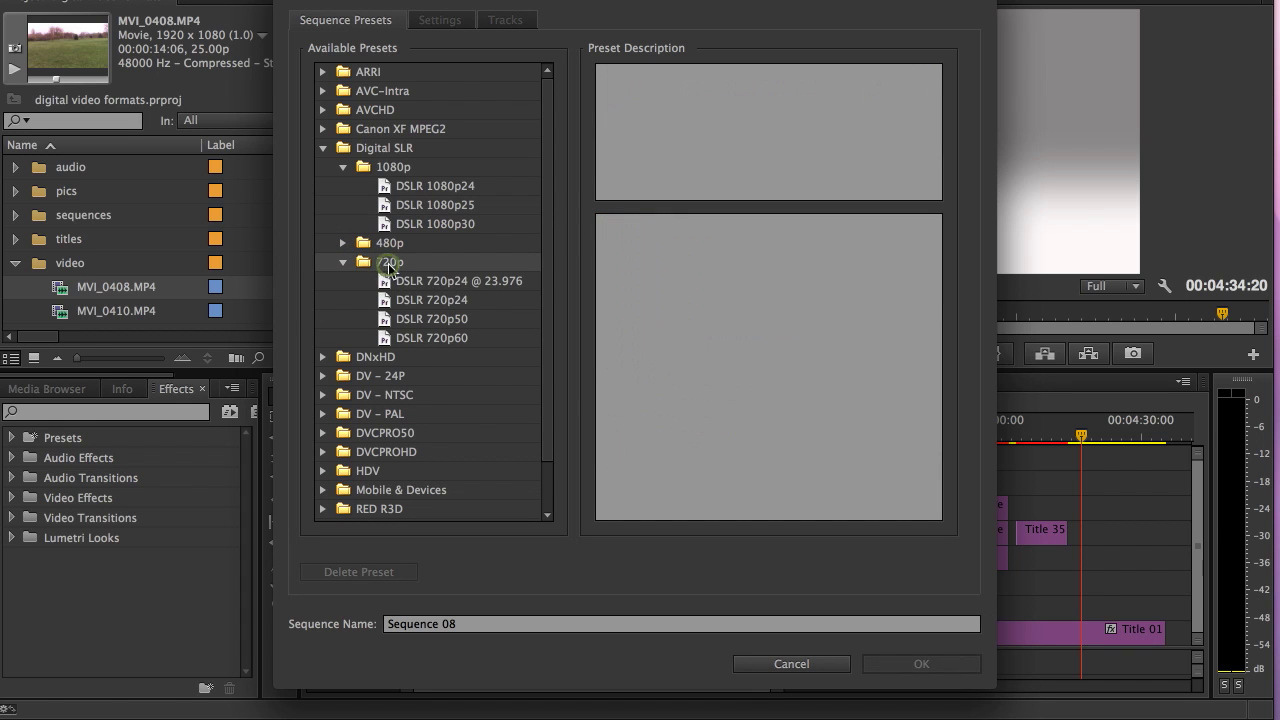
left_click(343, 262)
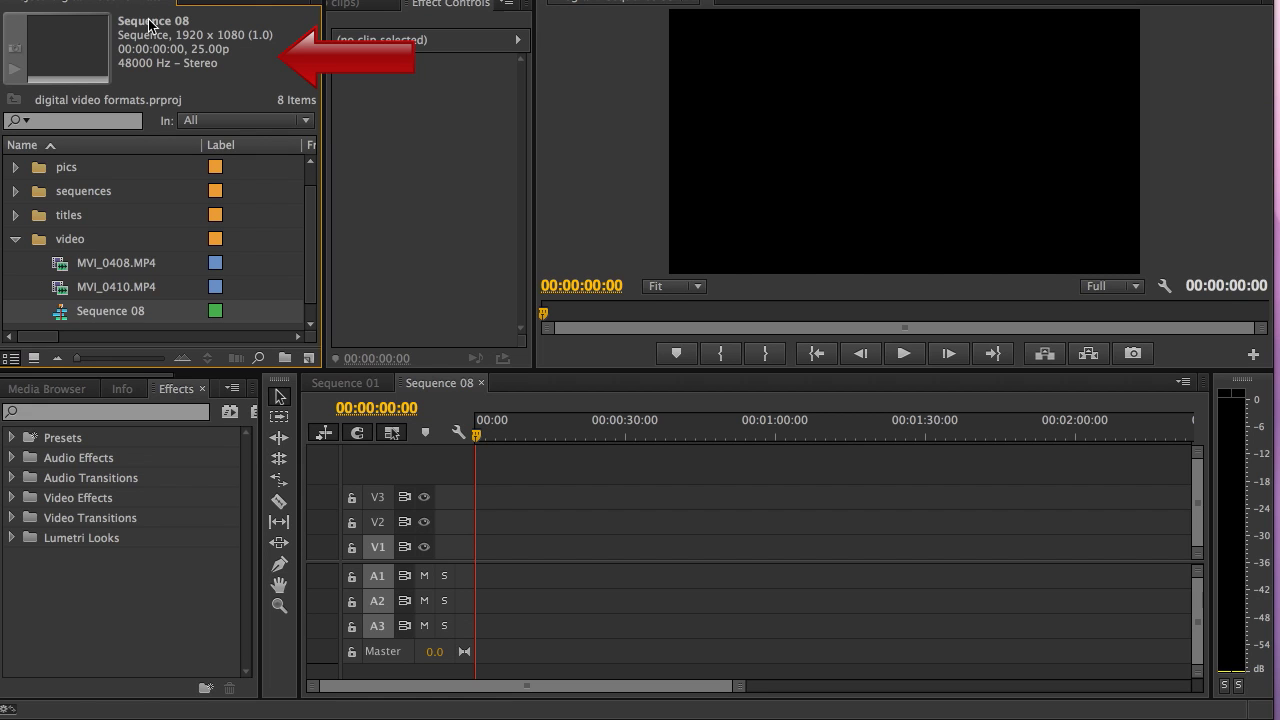
- Select the MVI_0408.MP4 clip and compare its frame size and frame rate with Sequence 08
left_click(104, 264)
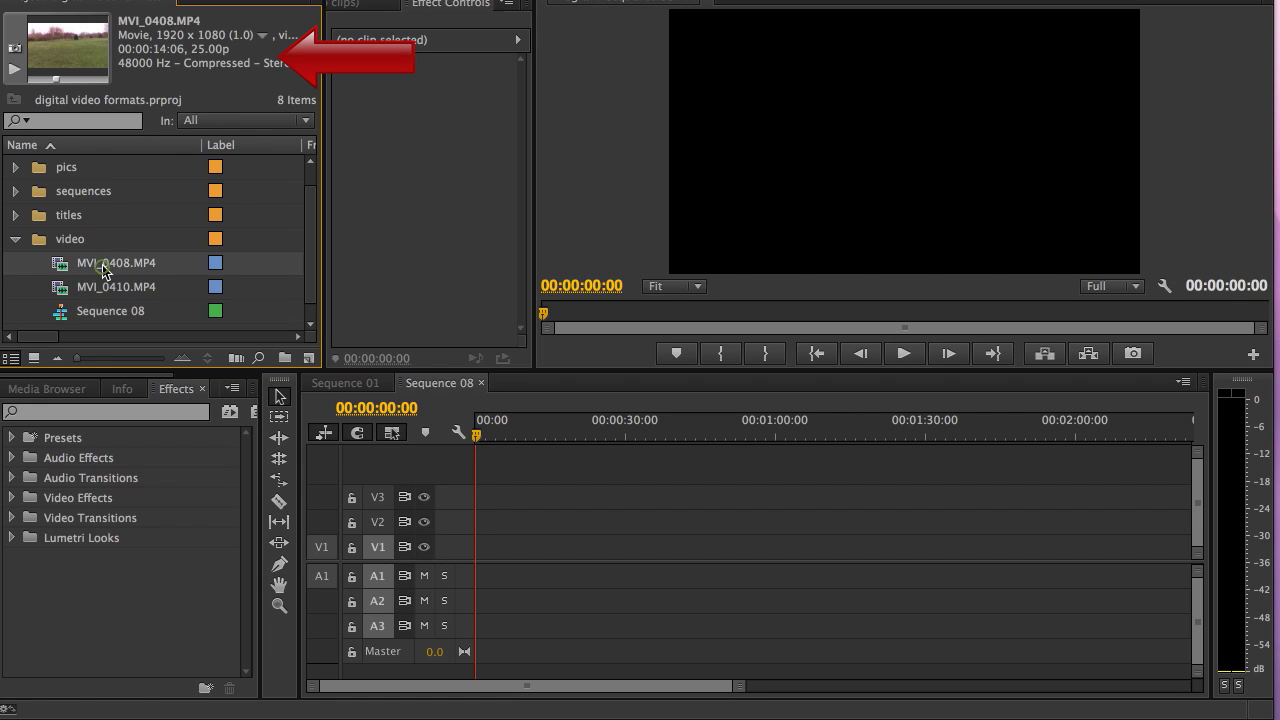
left_click(141, 38)
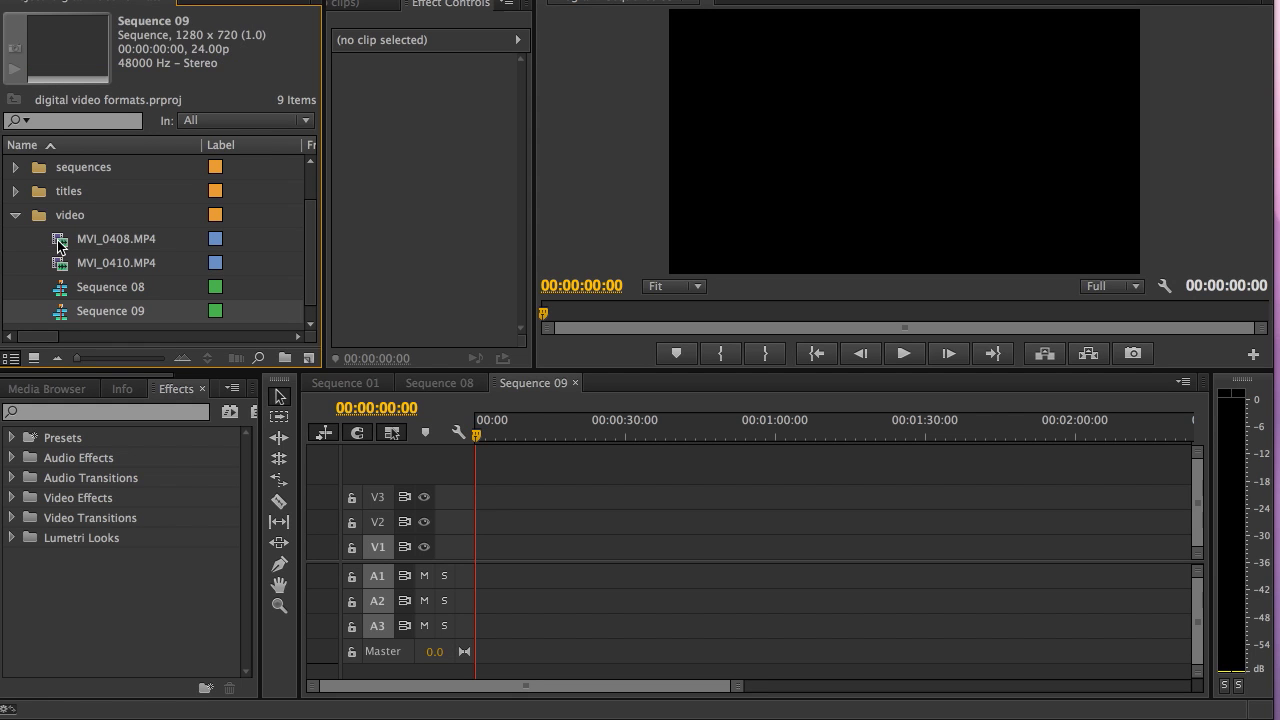
- Place MVI_0408.MP4 at the start of Sequence 09 on V1 and A1, changing the sequence settings to match the clip
left_click_drag(59, 241, 482, 553)
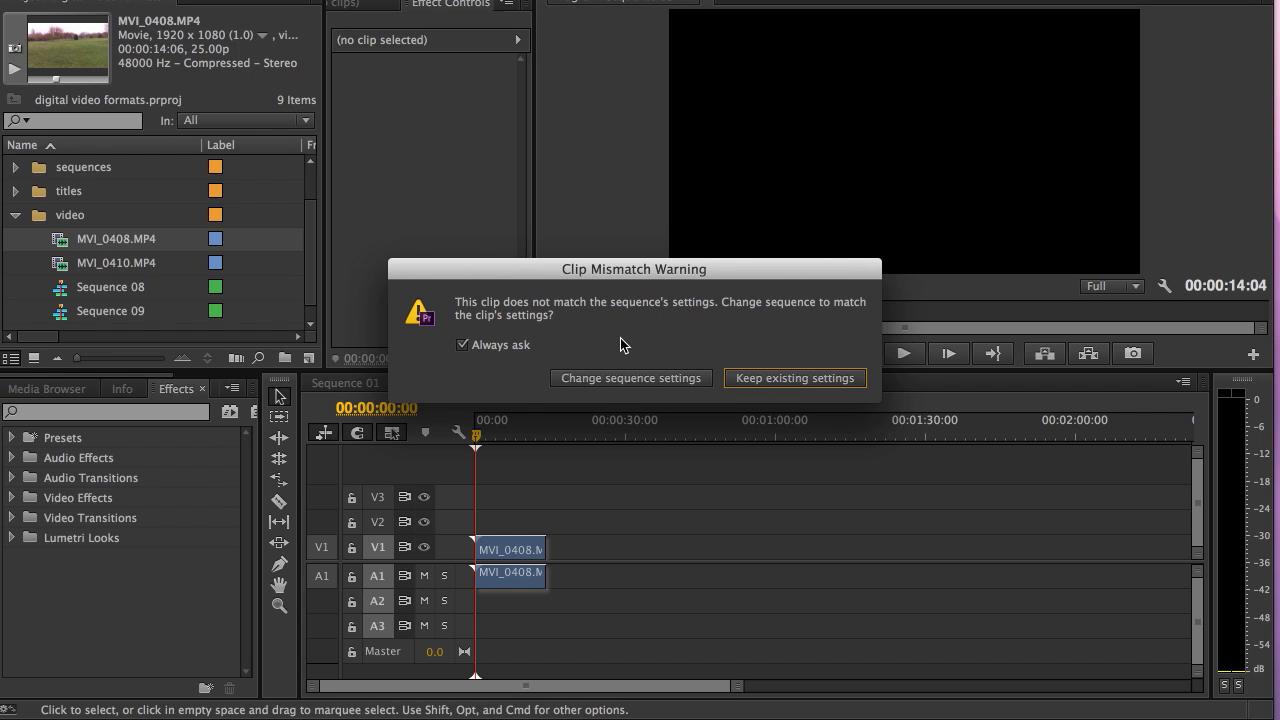
left_click(561, 380)
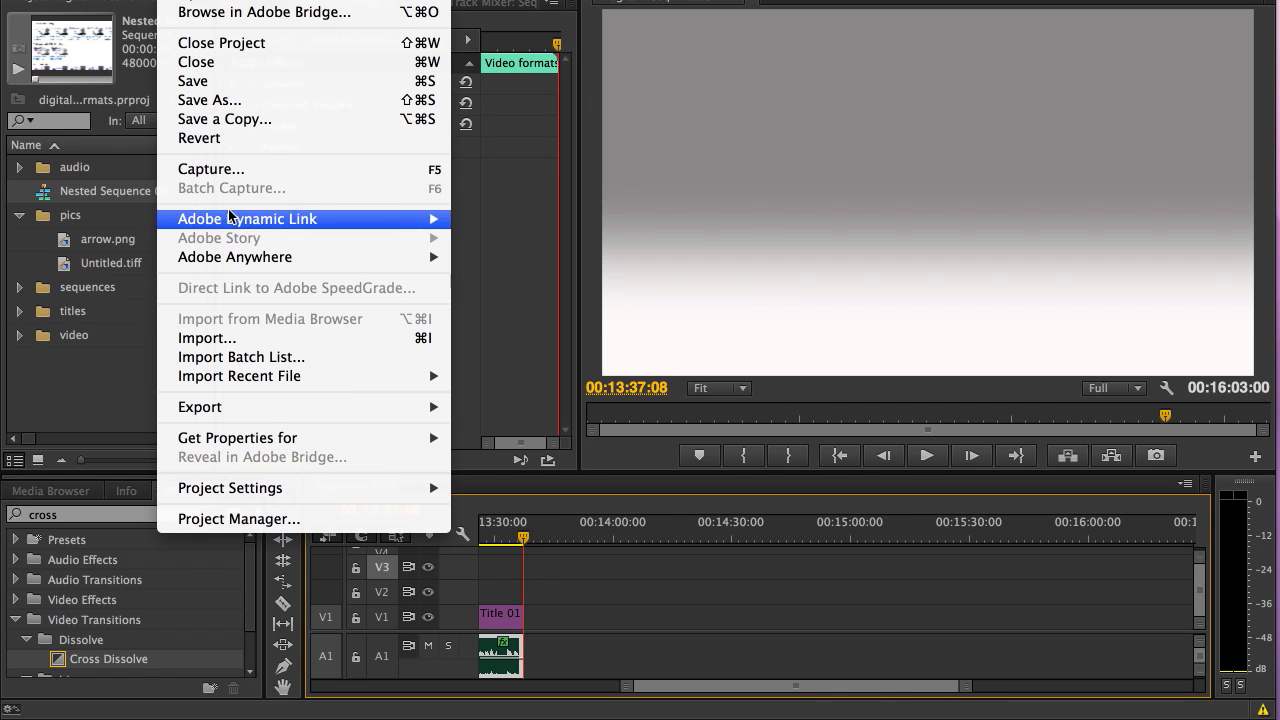
- Open the media export settings for Sequence 01 with H.264 as the format
mouse_move(224, 406)
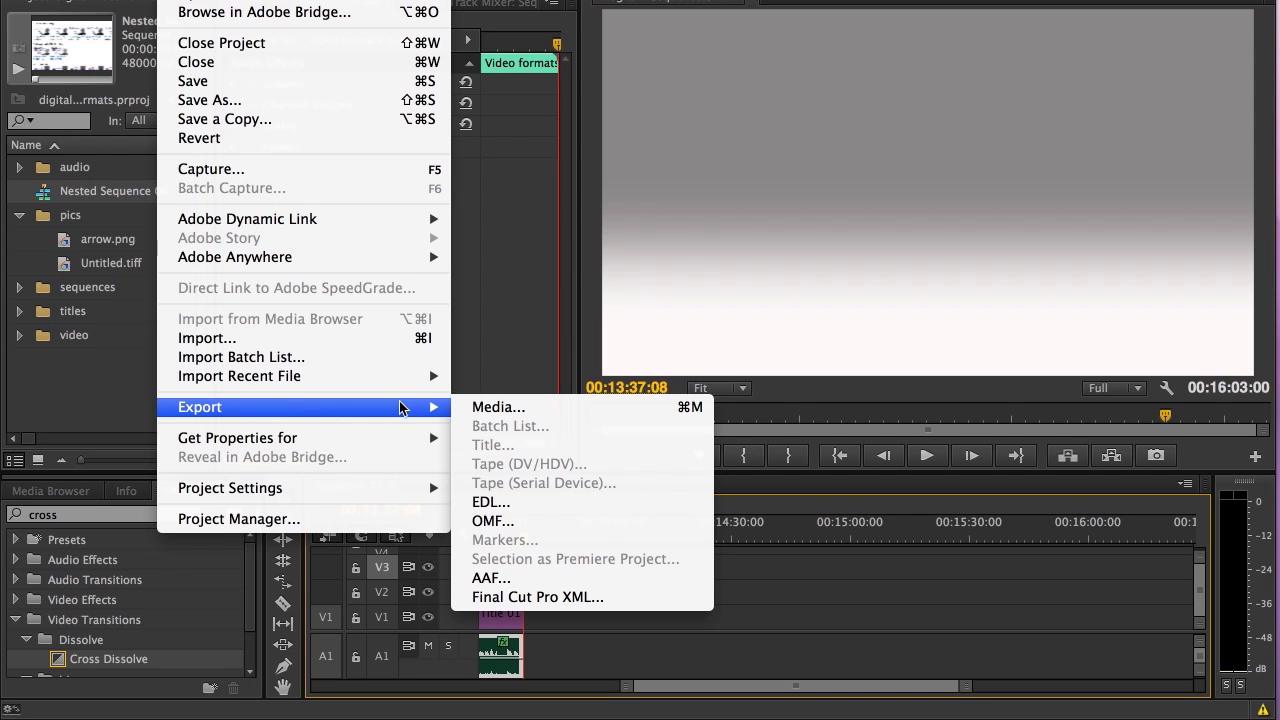
left_click(496, 408)
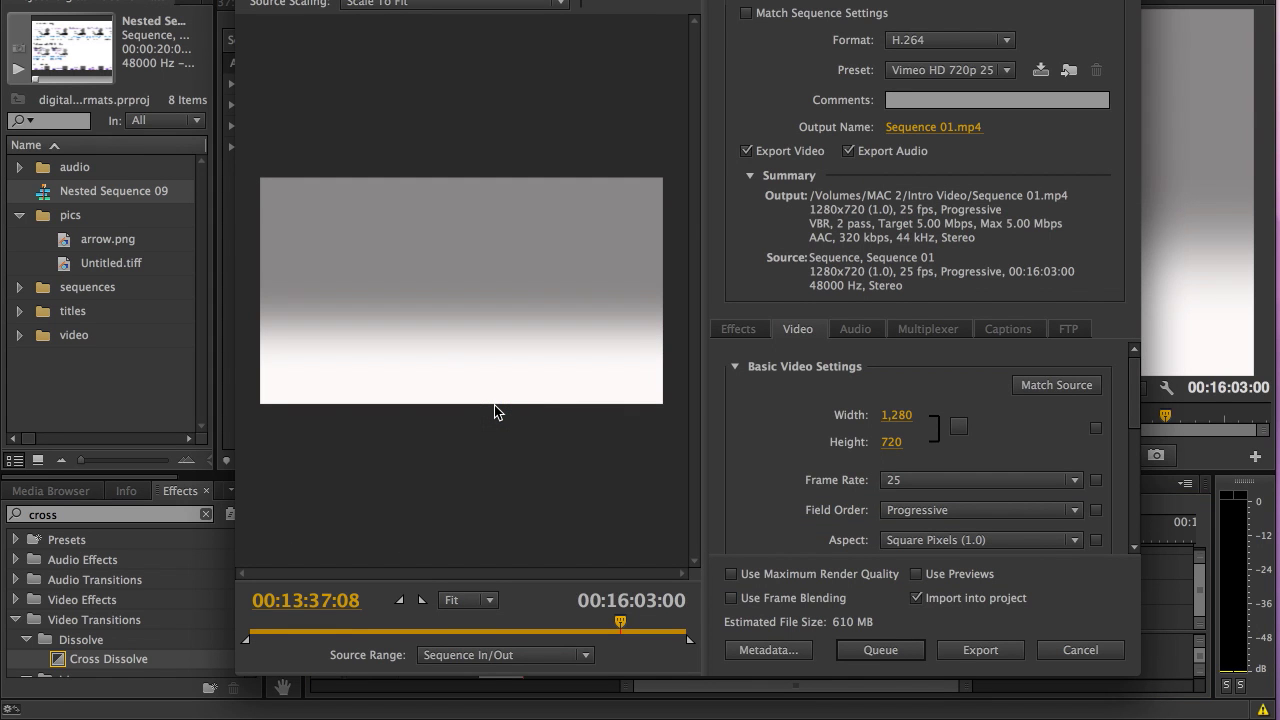
left_click(910, 40)
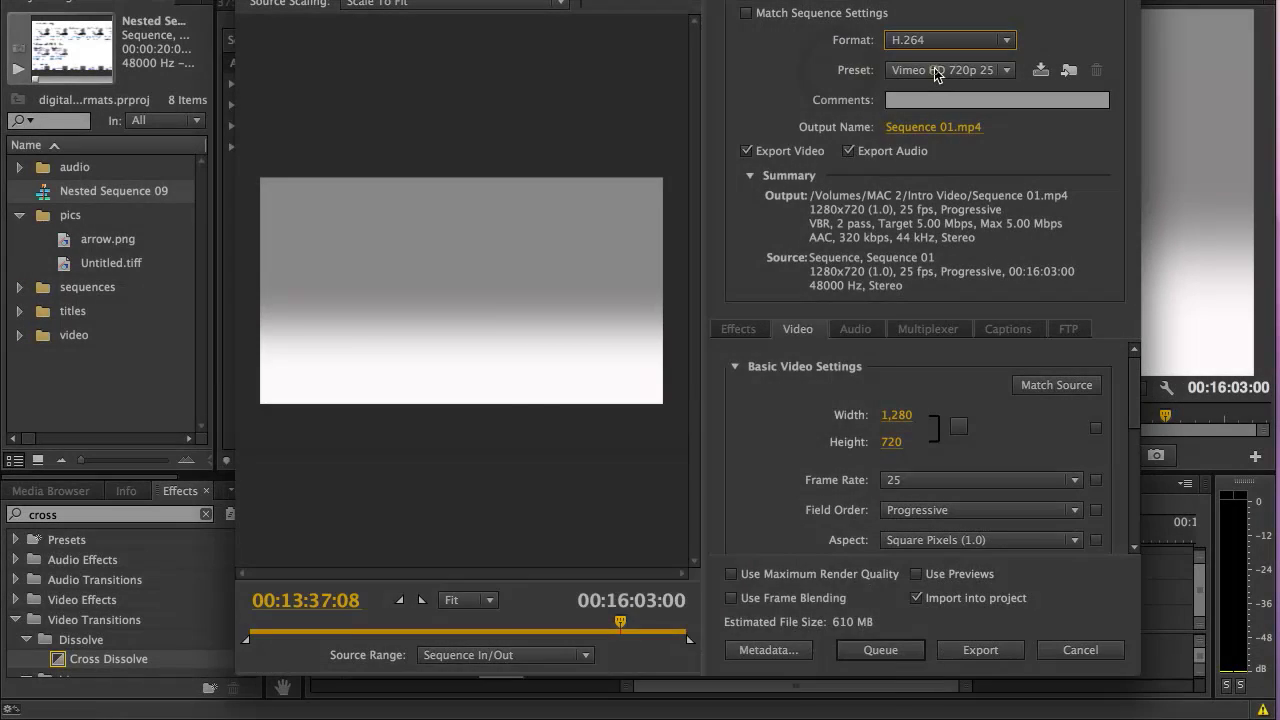
- Look through the H.264 presets and set the export preset to HD 720p 25
left_click(935, 70)
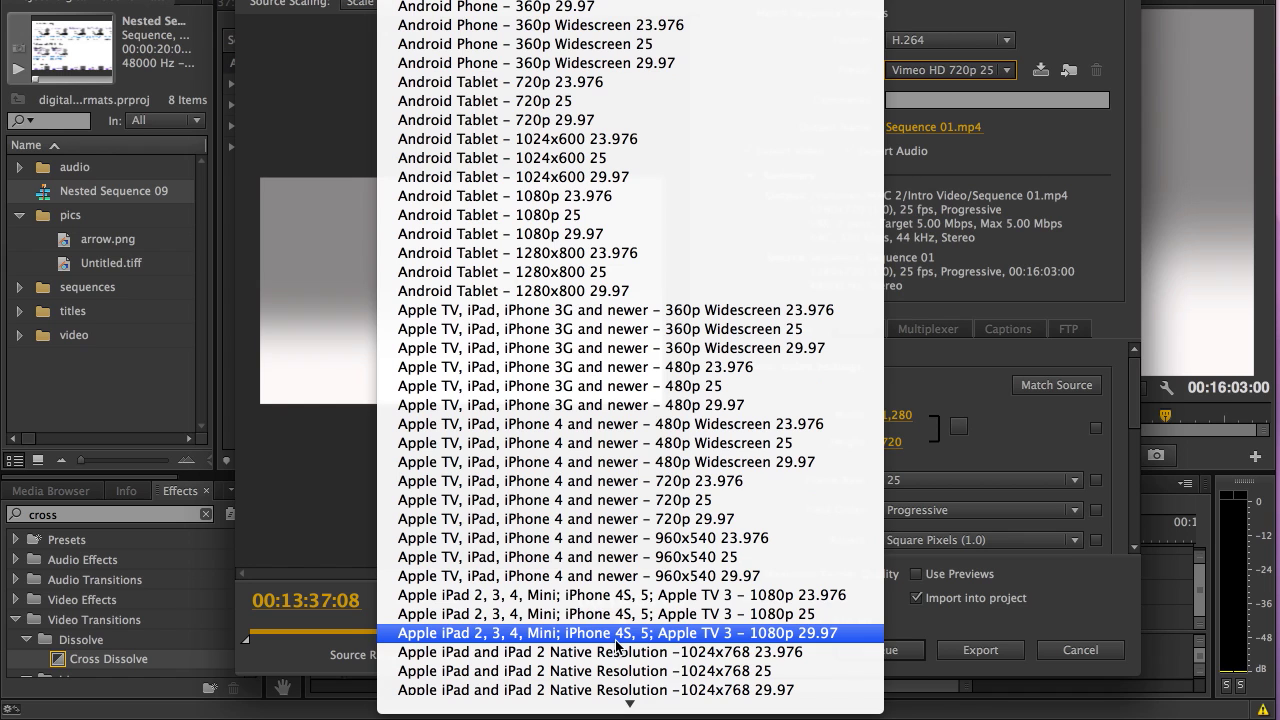
mouse_move(620, 706)
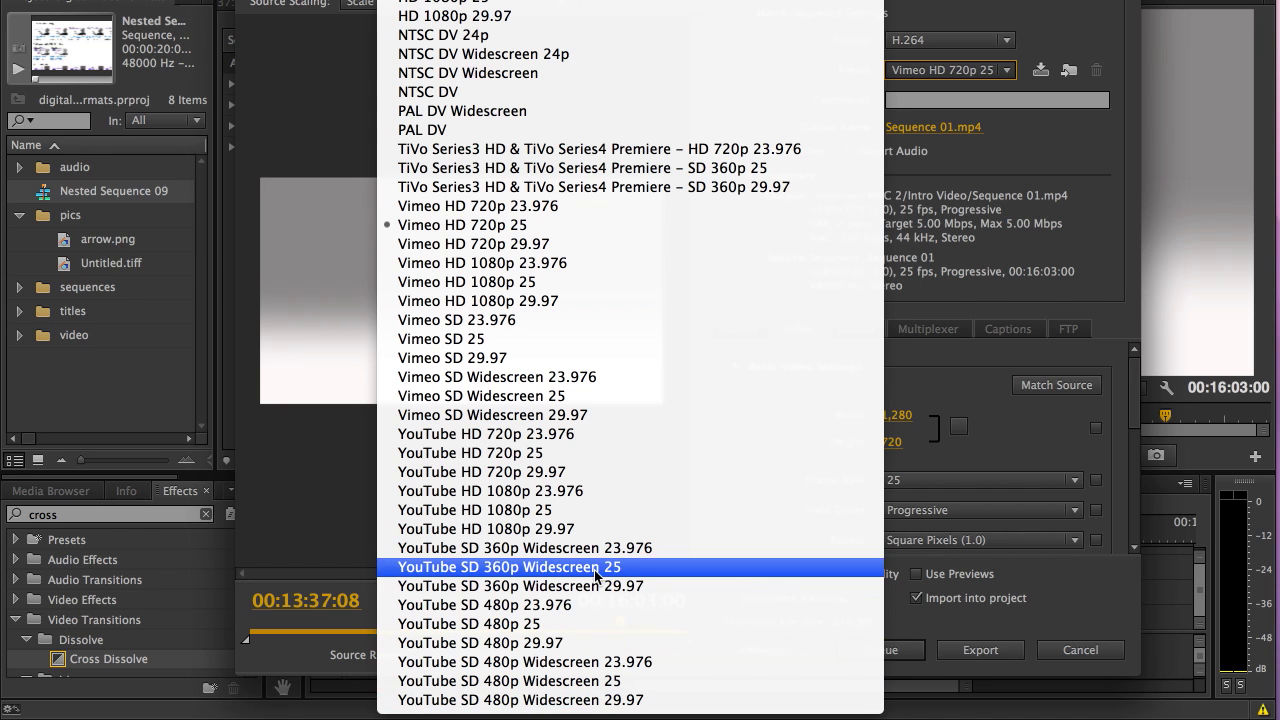
mouse_move(580, 12)
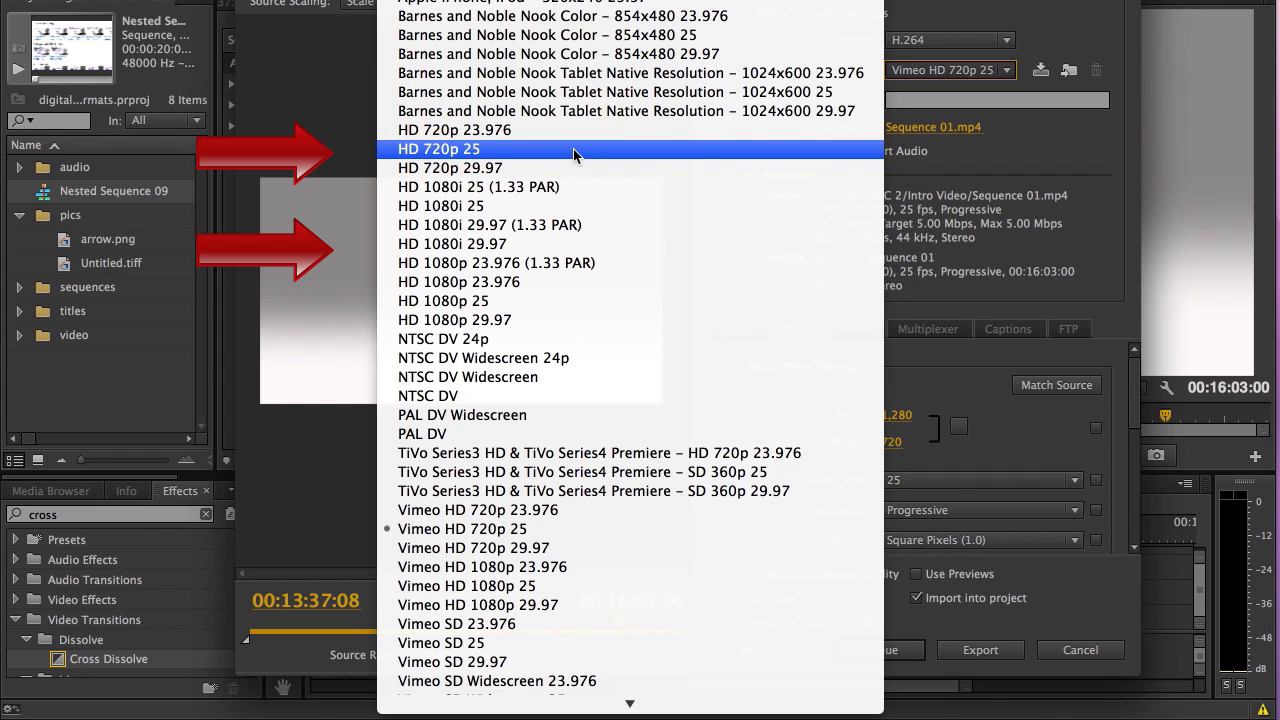
left_click(573, 149)
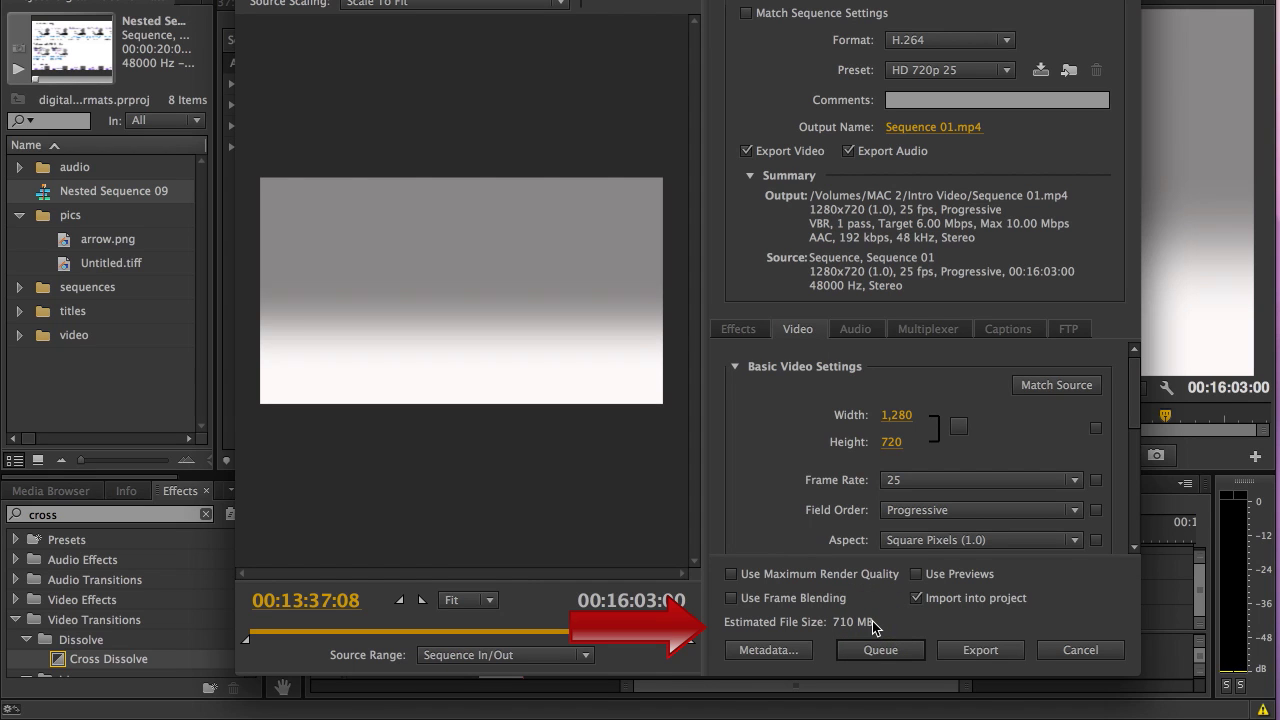
- Turn off importing the exported file into the project and check the output width and height
left_click(918, 598)
left_click(820, 412)
left_click(821, 442)
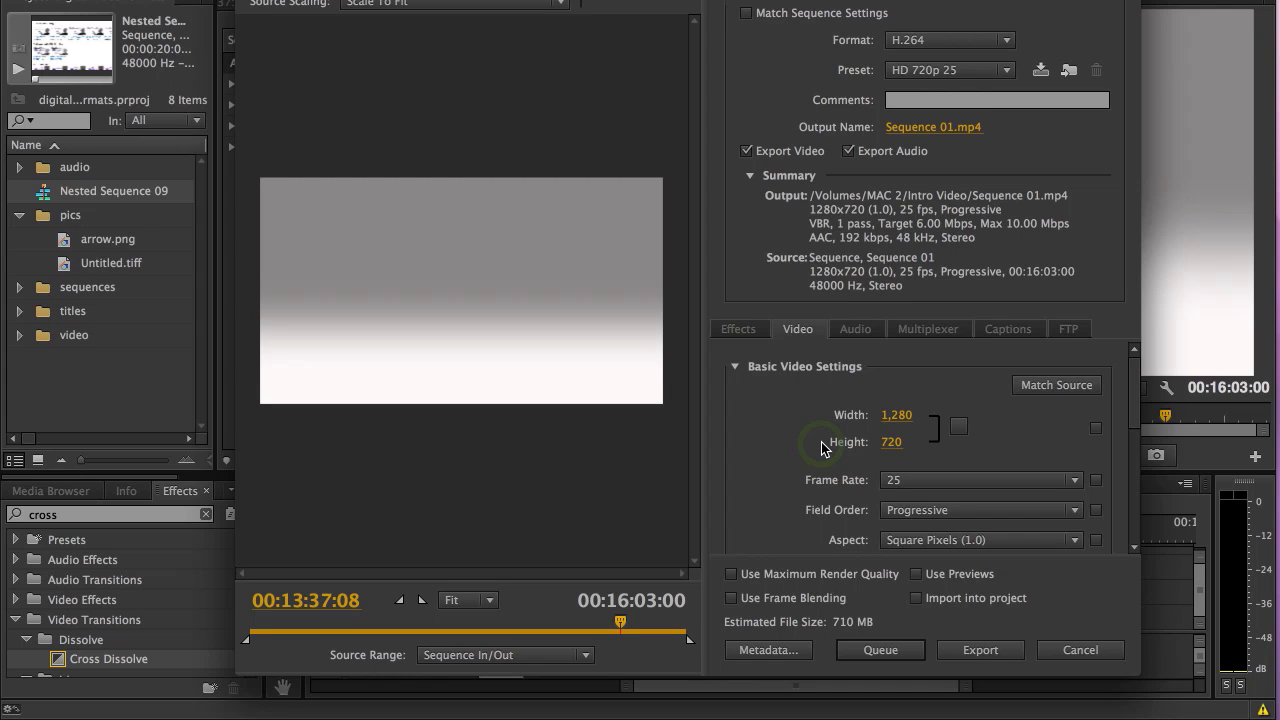
- Choose H.264 as the export format and Vimeo HD 720p 25 as the preset
left_click(921, 45)
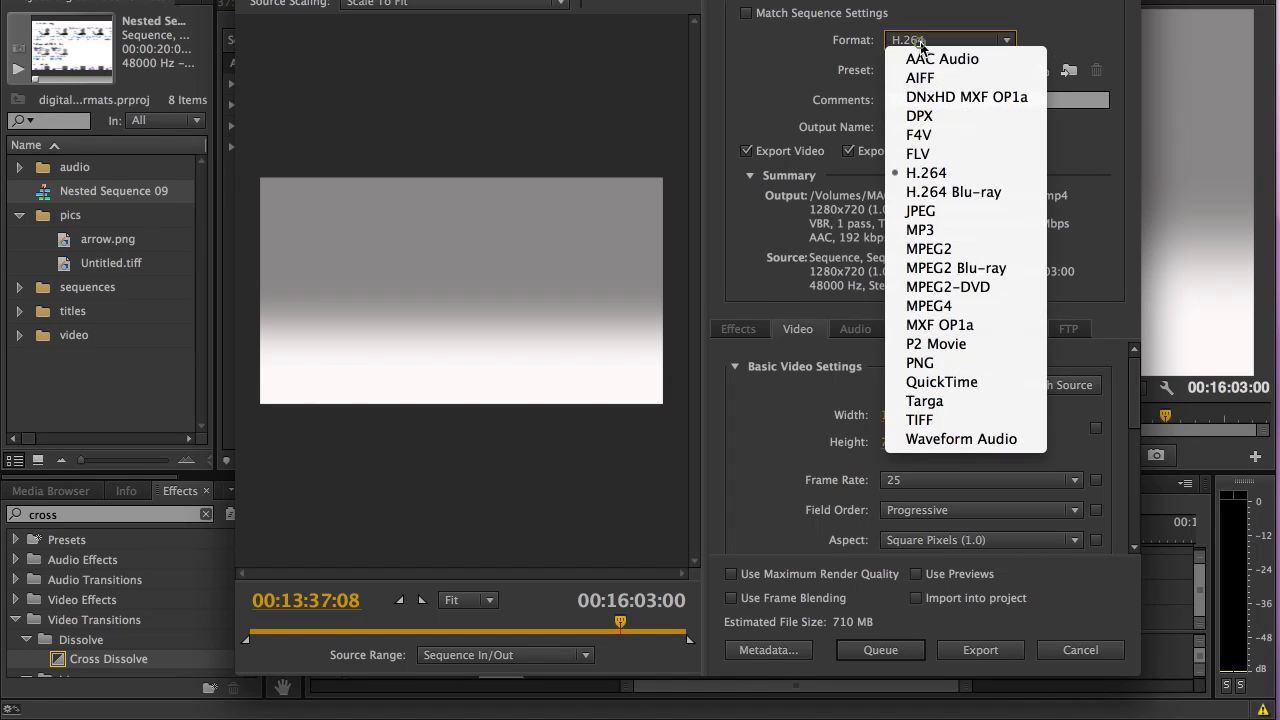
left_click(916, 176)
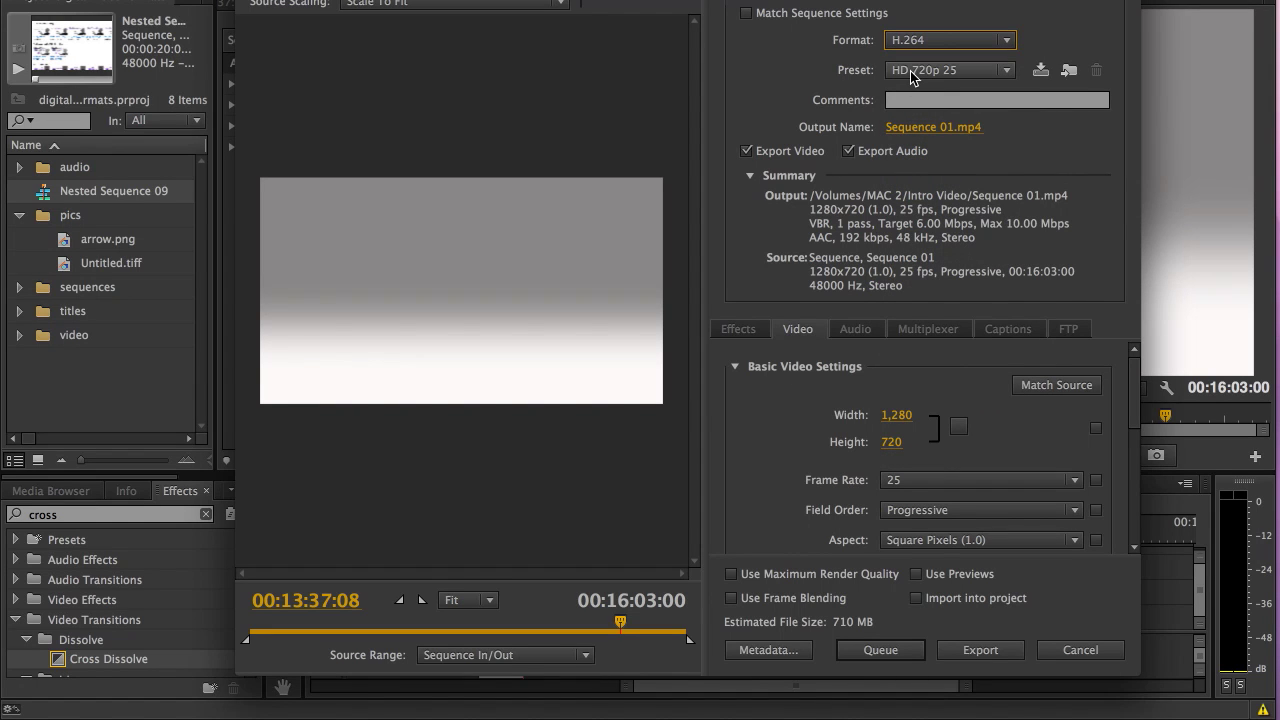
left_click(910, 71)
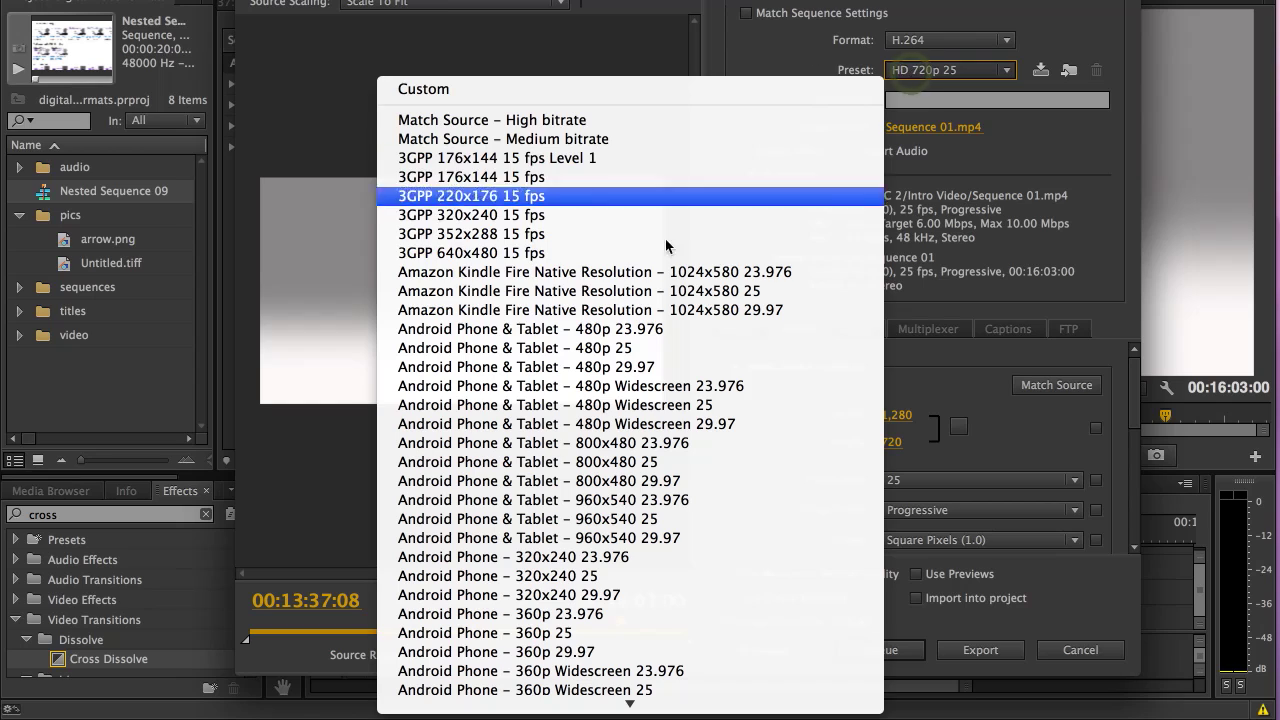
mouse_move(565, 712)
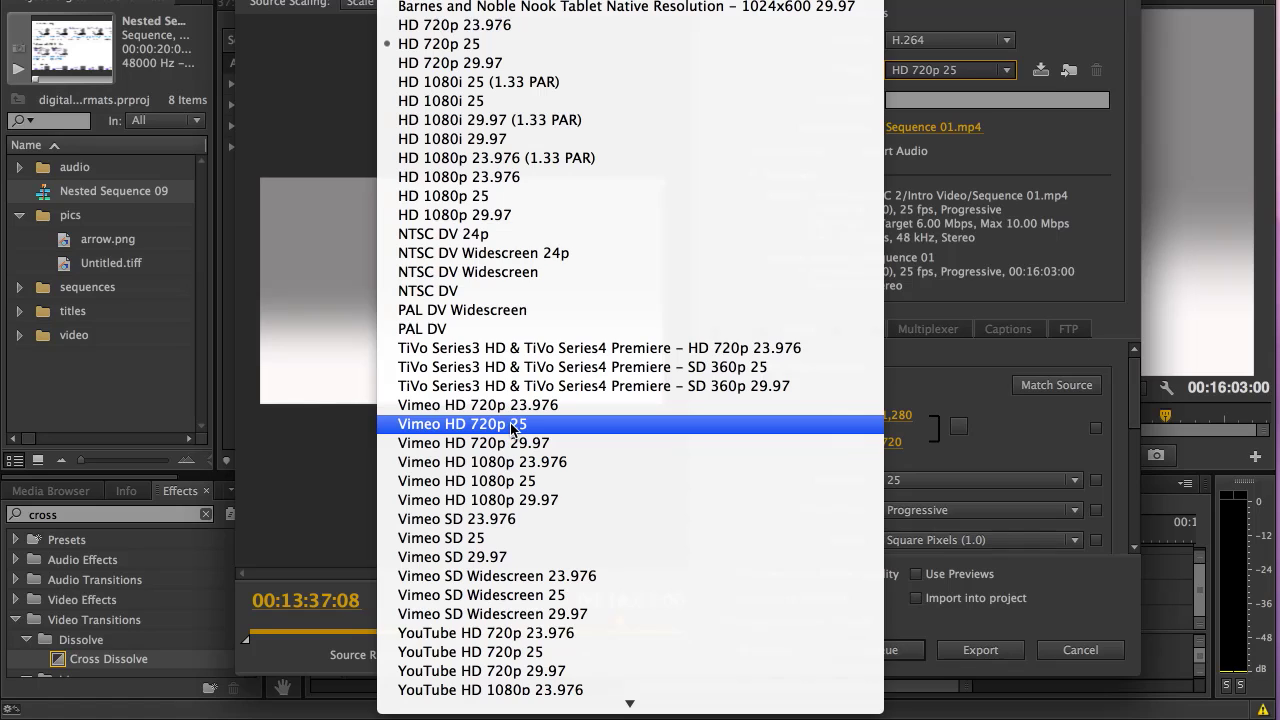
left_click(510, 424)
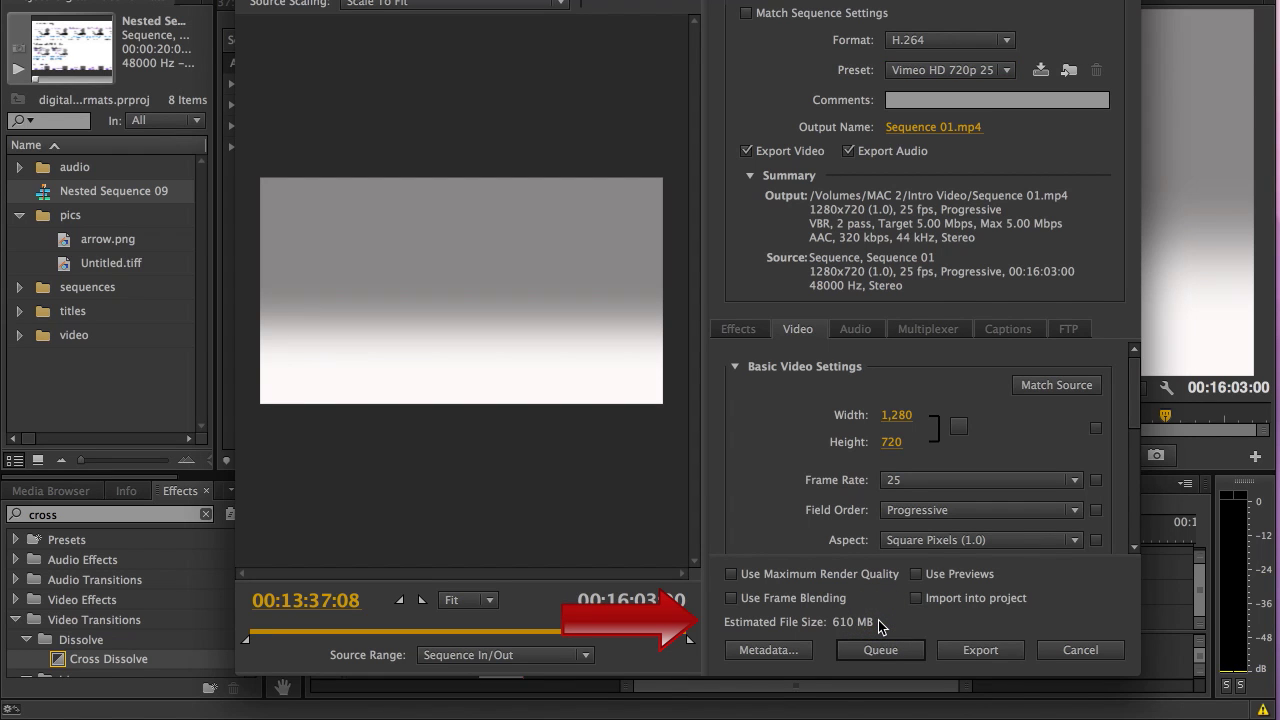
- Examine the target and maximum bitrate values in the export's video bitrate settings
scroll(769, 499, "down", 3)
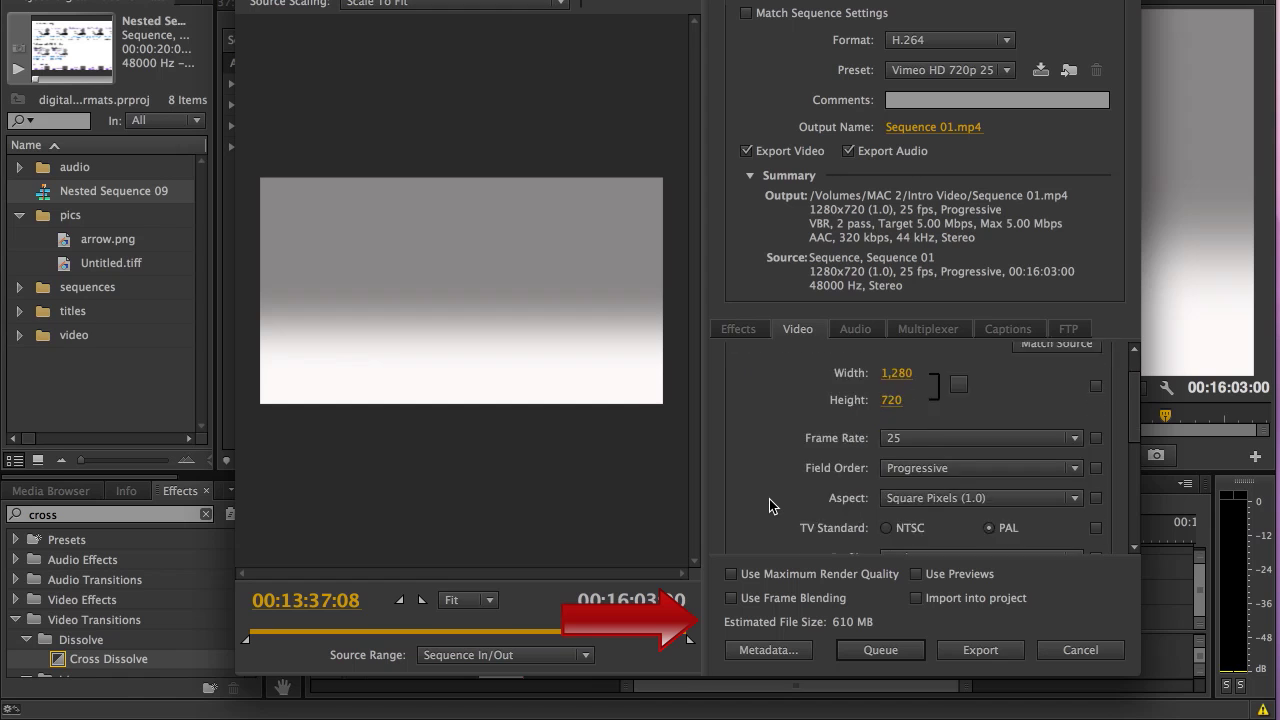
scroll(769, 499, "down", 3)
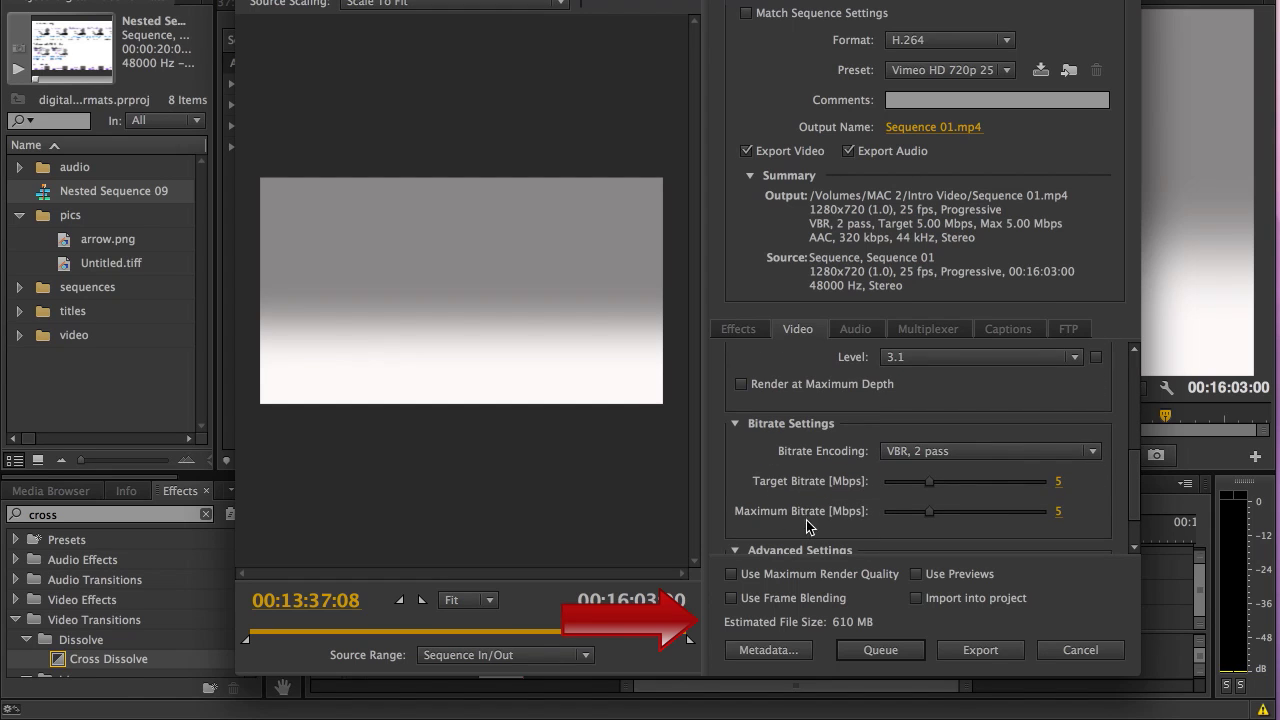
left_click(1058, 482)
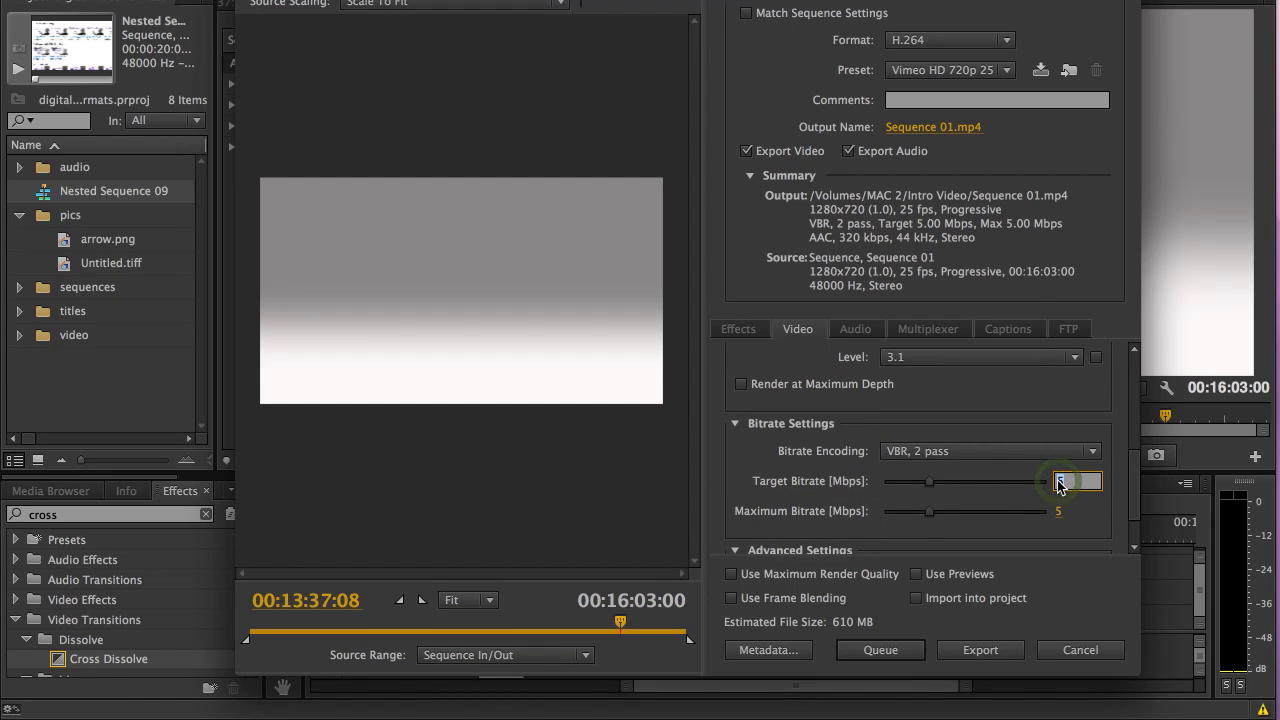
left_click(1058, 512)
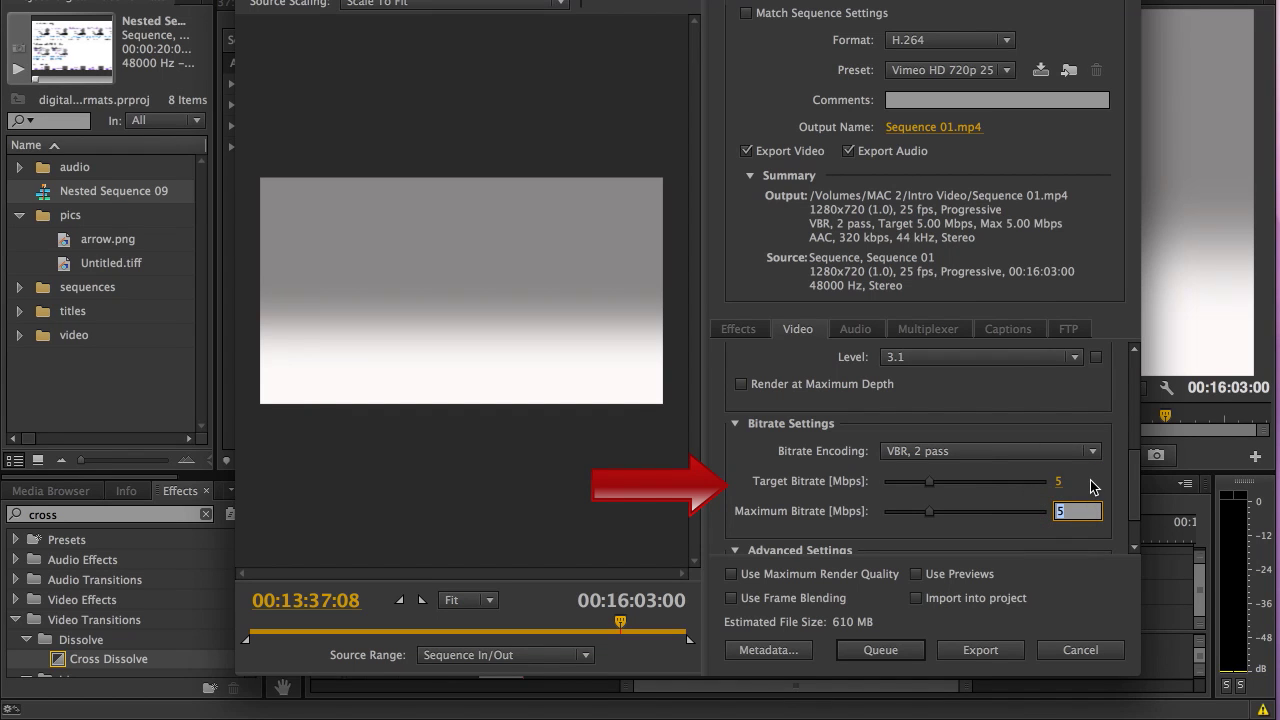
left_click(1090, 487)
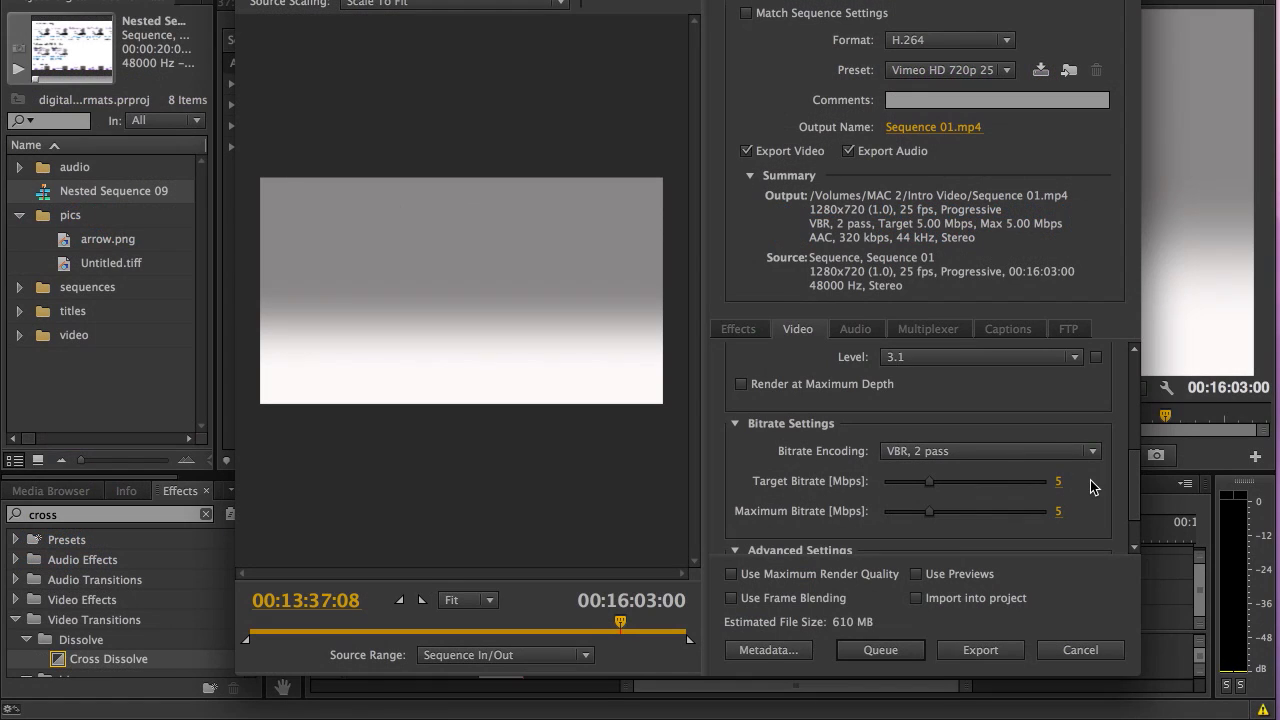
- Set the output to an MP4 file named Test Video on the Desktop and export the sequence
left_click(930, 130)
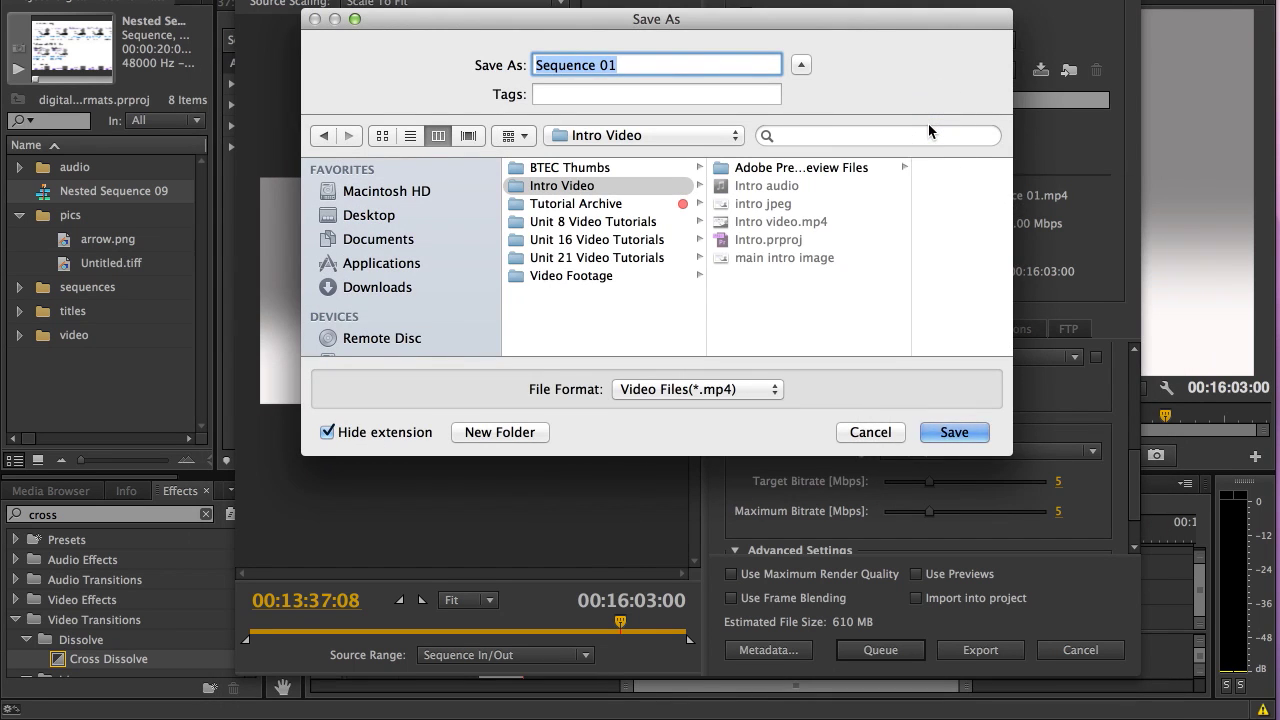
left_click(367, 217)
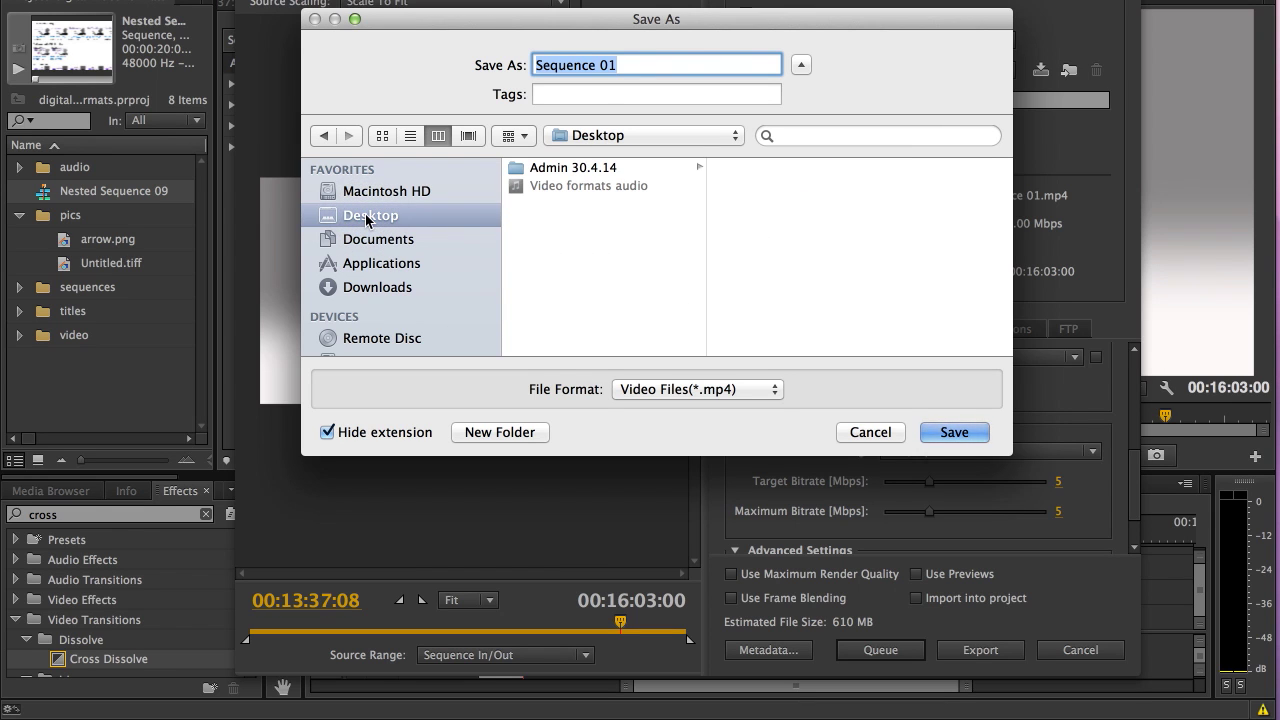
triple_click(580, 62)
type("Test Video")
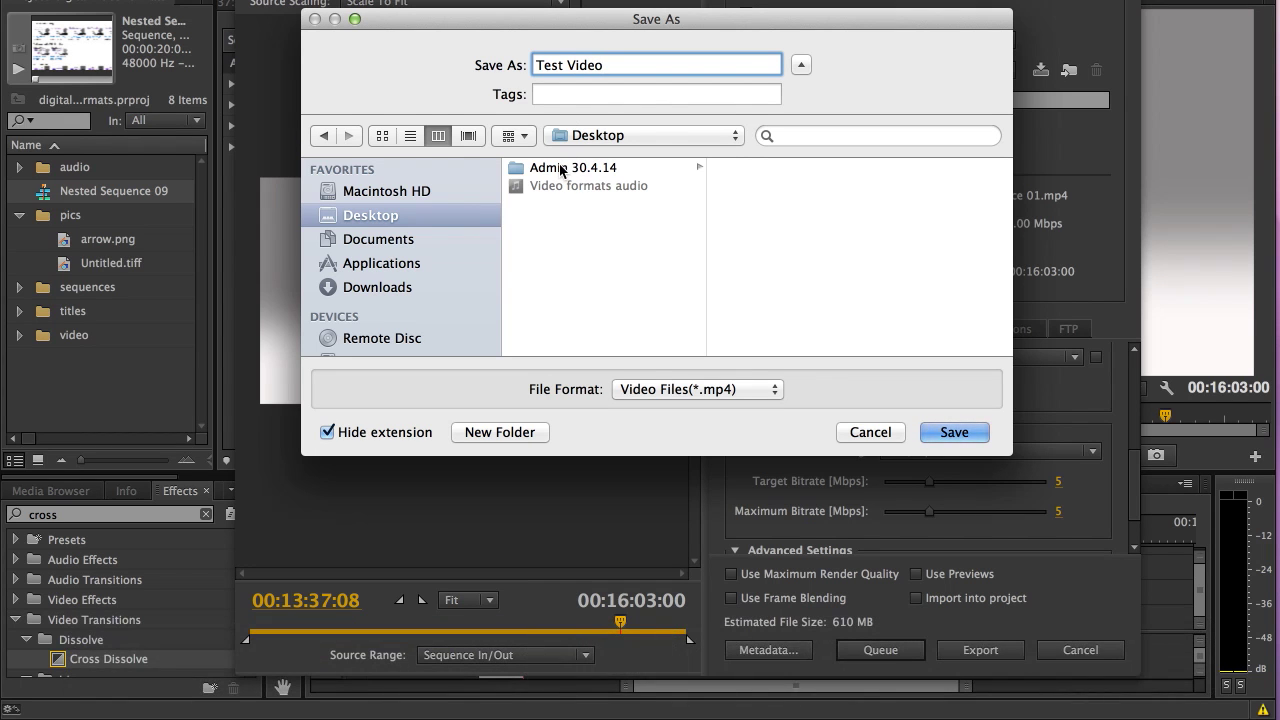
left_click(952, 432)
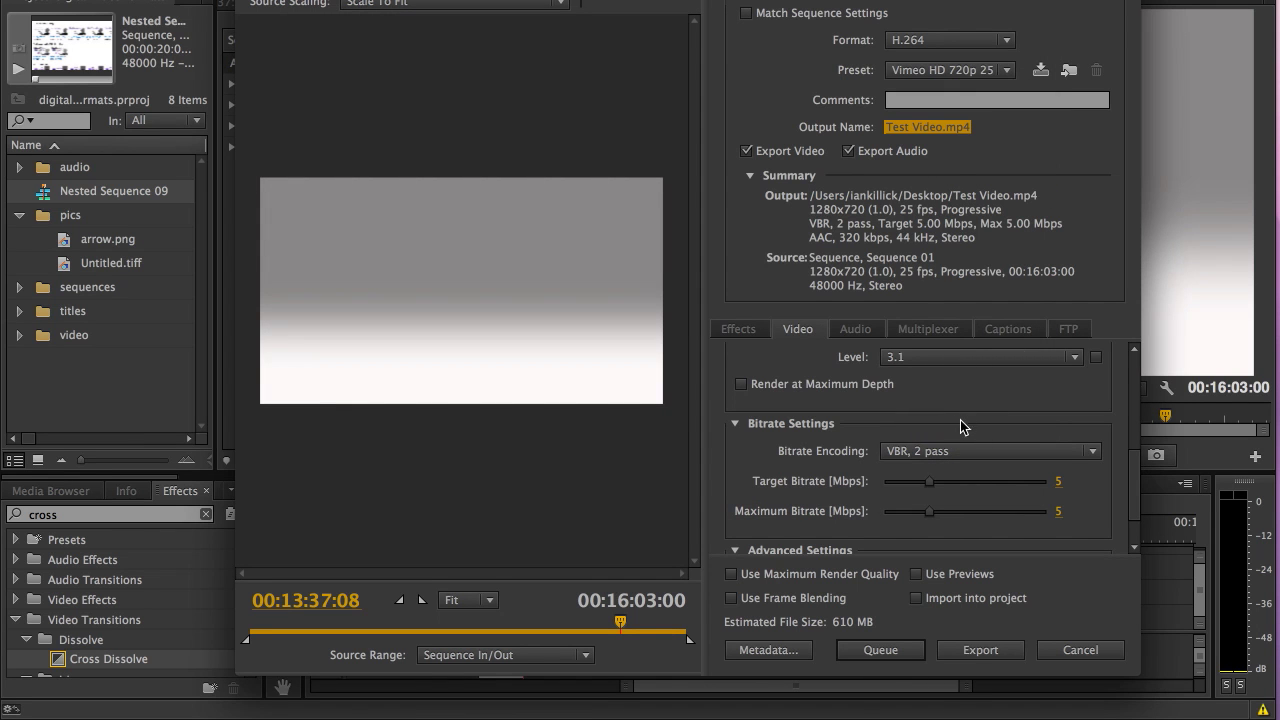
left_click(980, 651)
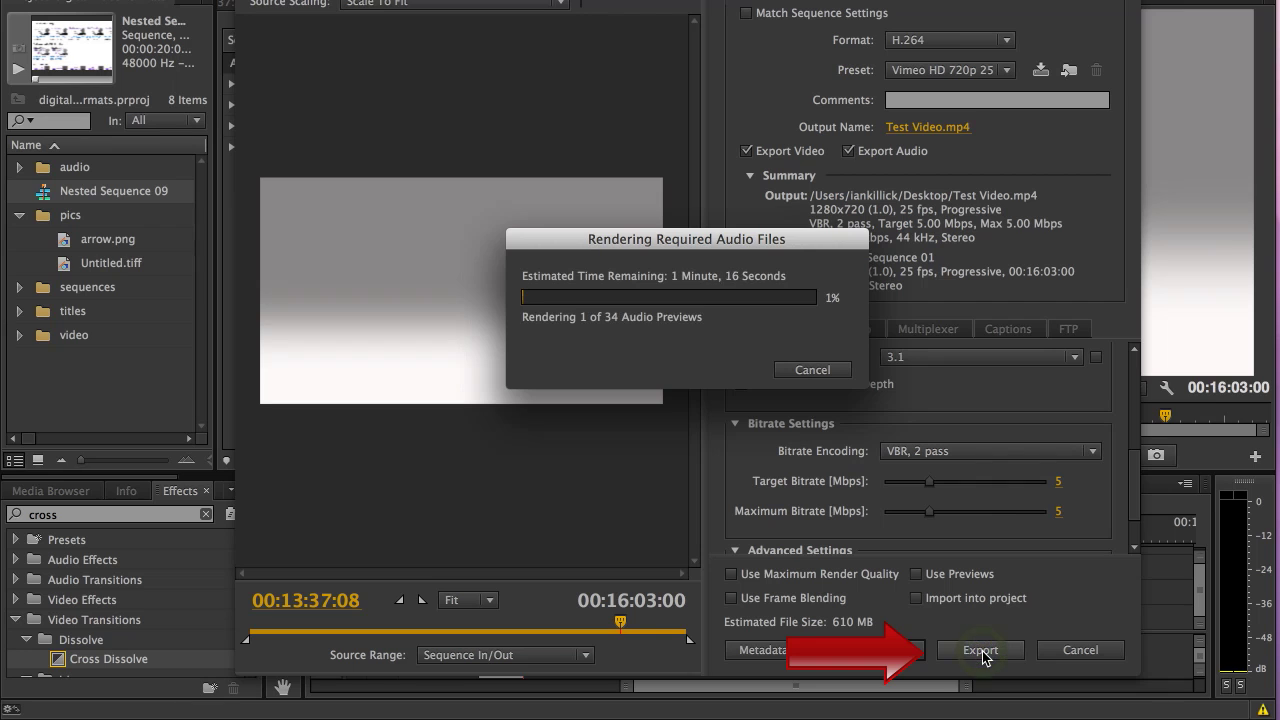